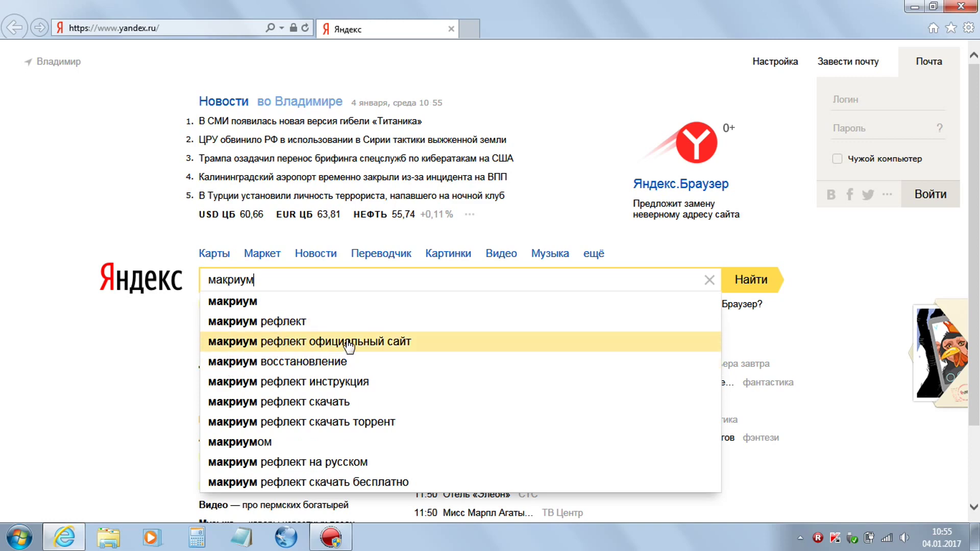
# Search for "макриум рефлект официальный сайт" and save the home-use downloader ReflectDL.exe from the Macrium Reflect Free page on macrium.com
pyautogui.click(293, 343)
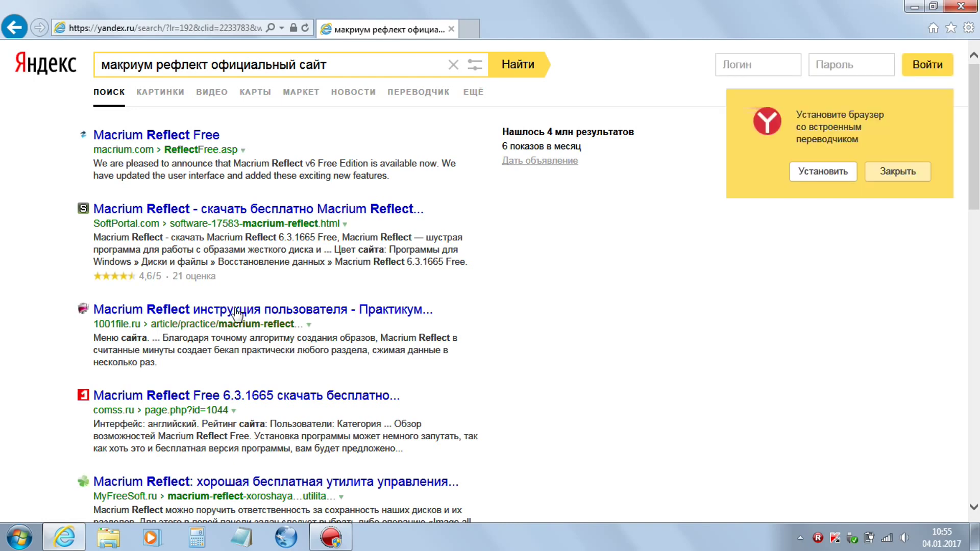
pyautogui.click(138, 139)
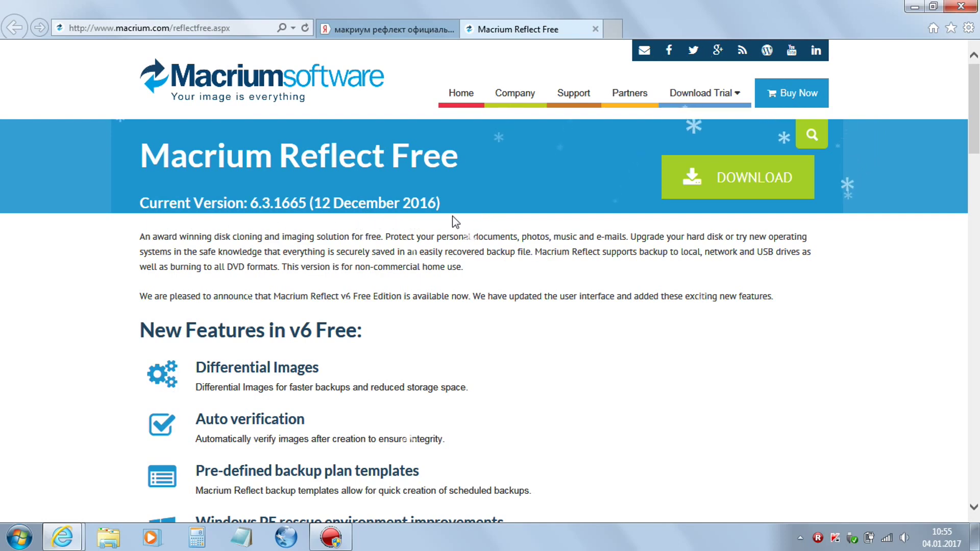
pyautogui.click(739, 171)
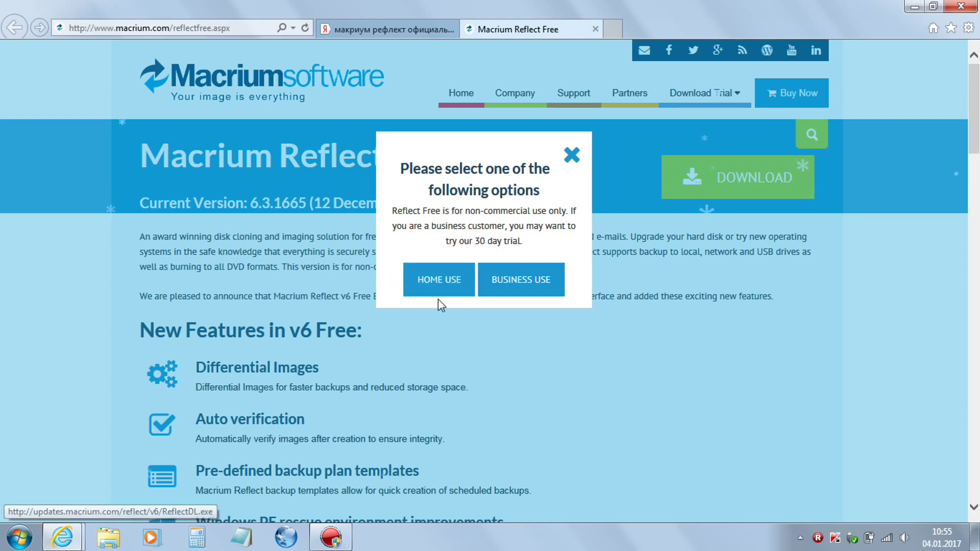
pyautogui.click(442, 281)
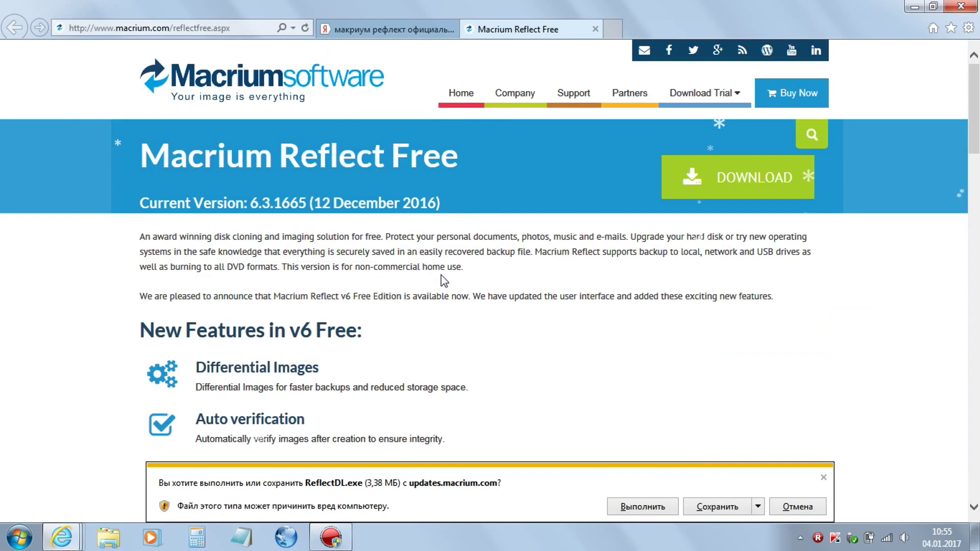
pyautogui.click(719, 509)
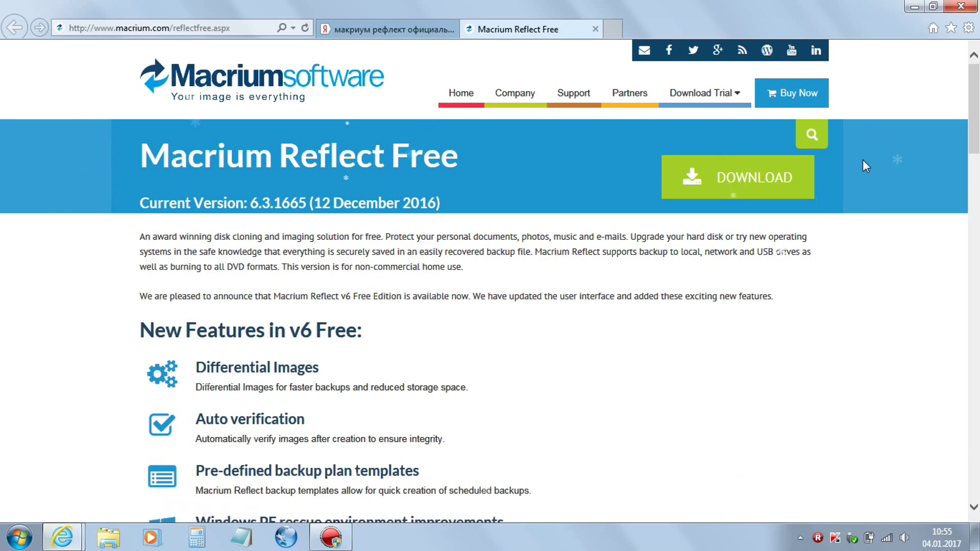
# Minimize the browser and run ReflectDL.exe from the desktop's Загрузки folder
pyautogui.click(913, 8)
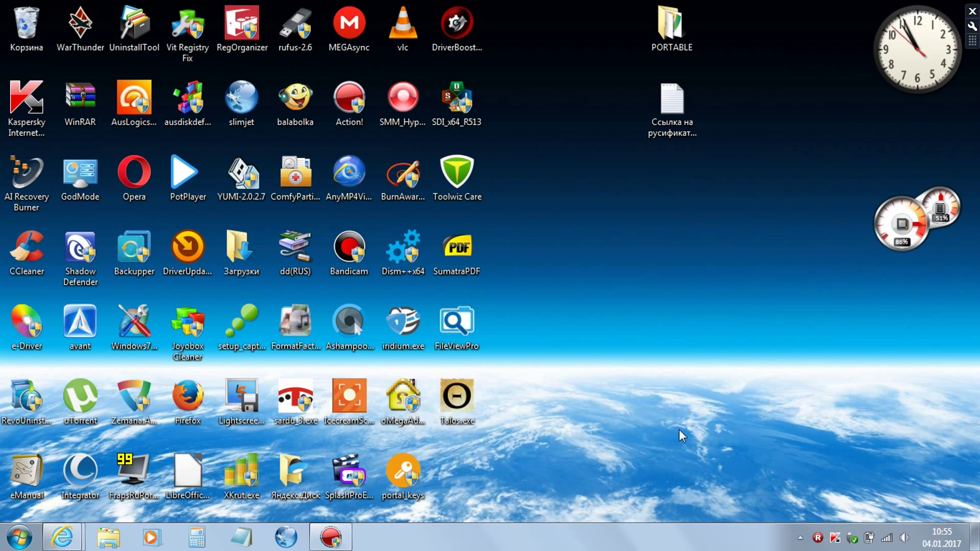
pyautogui.doubleClick(238, 245)
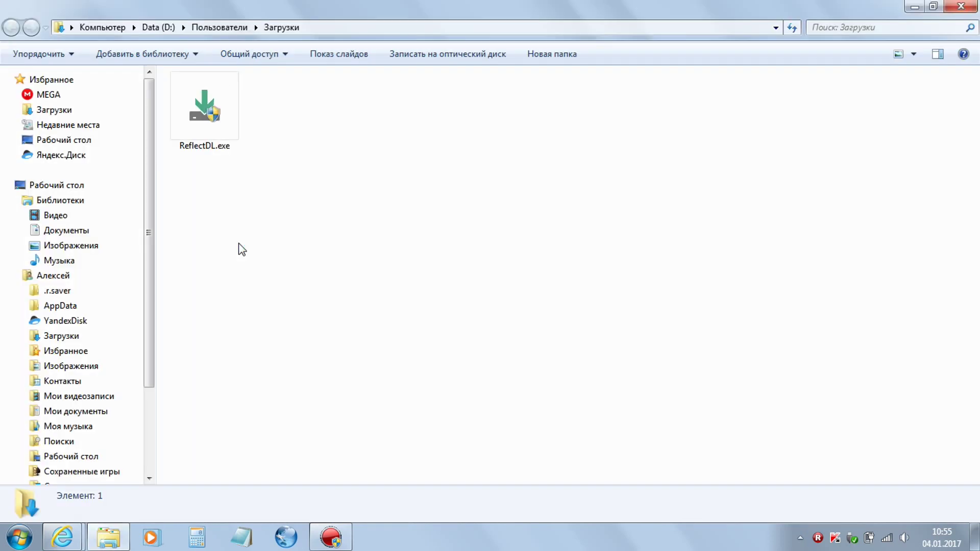
pyautogui.click(210, 97)
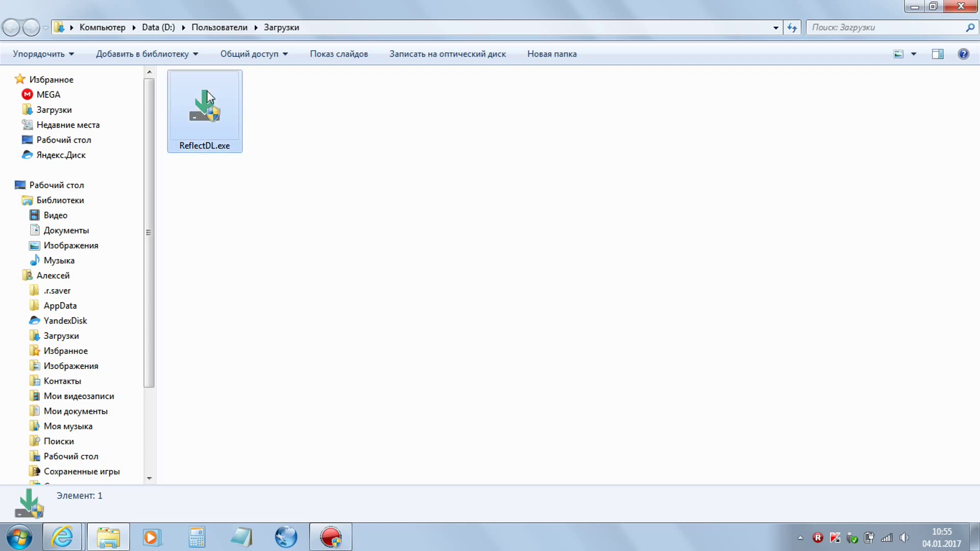
pyautogui.doubleClick(209, 97)
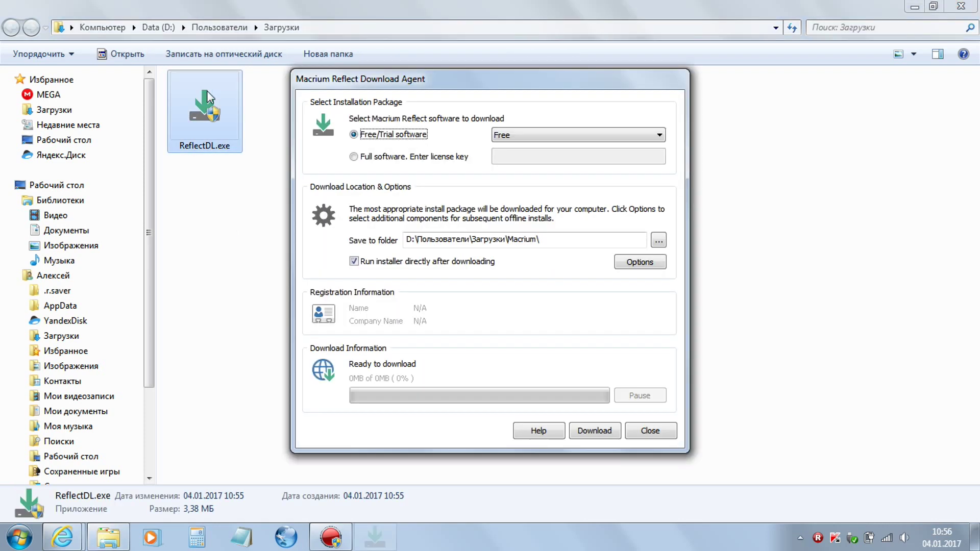
# Download the Free package with its WinPE components, with running the installer directly after downloading turned off, and close the download agent
pyautogui.click(355, 261)
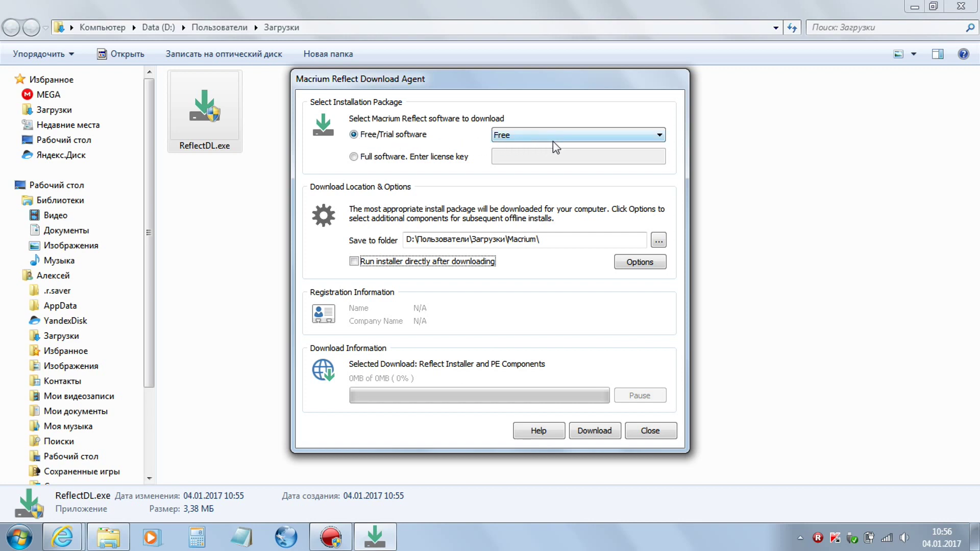
pyautogui.click(595, 431)
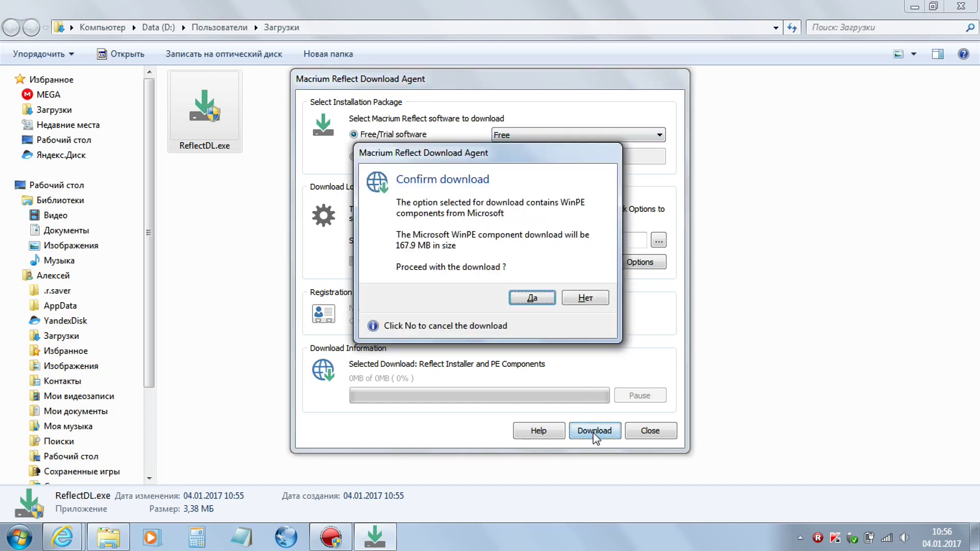
pyautogui.click(530, 299)
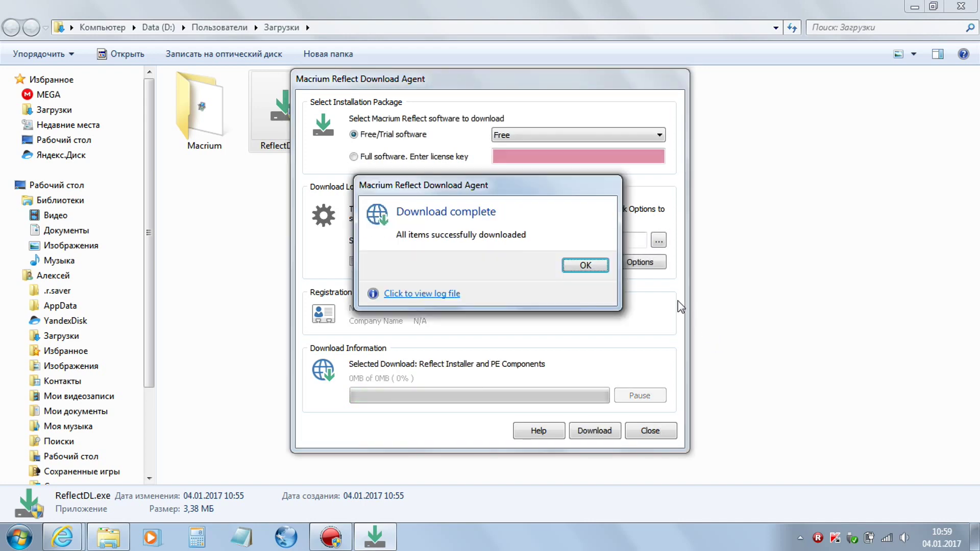
pyautogui.click(575, 267)
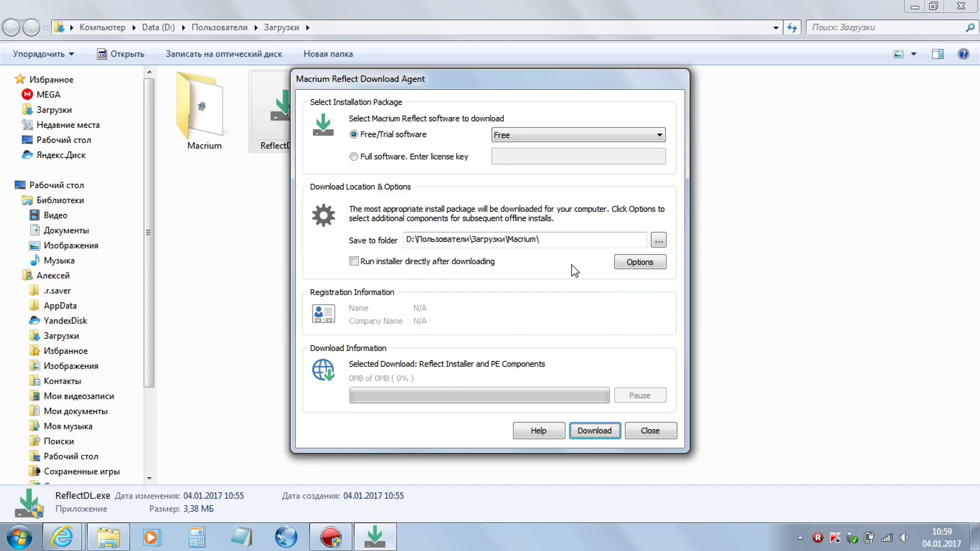
pyautogui.click(650, 431)
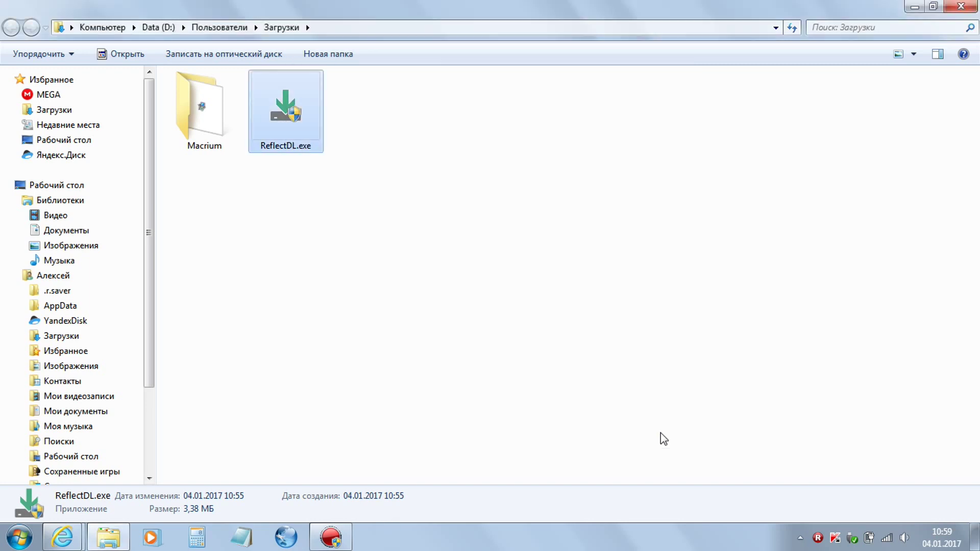
# Extract pe3x64.zip from the downloaded Macrium folder into D:\Пользователи\Загрузки\Macrium\pe3x64 and close the archive
pyautogui.doubleClick(194, 98)
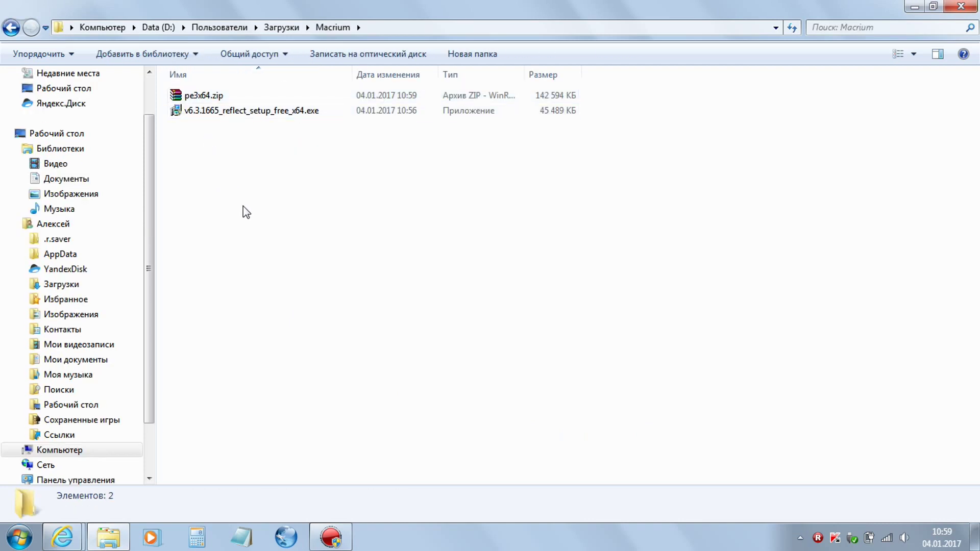
pyautogui.doubleClick(220, 97)
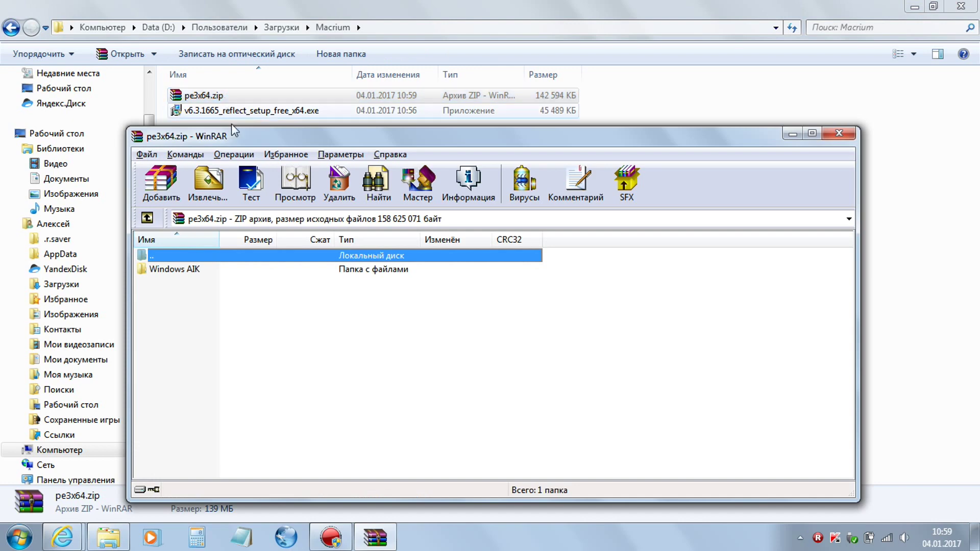
pyautogui.click(208, 186)
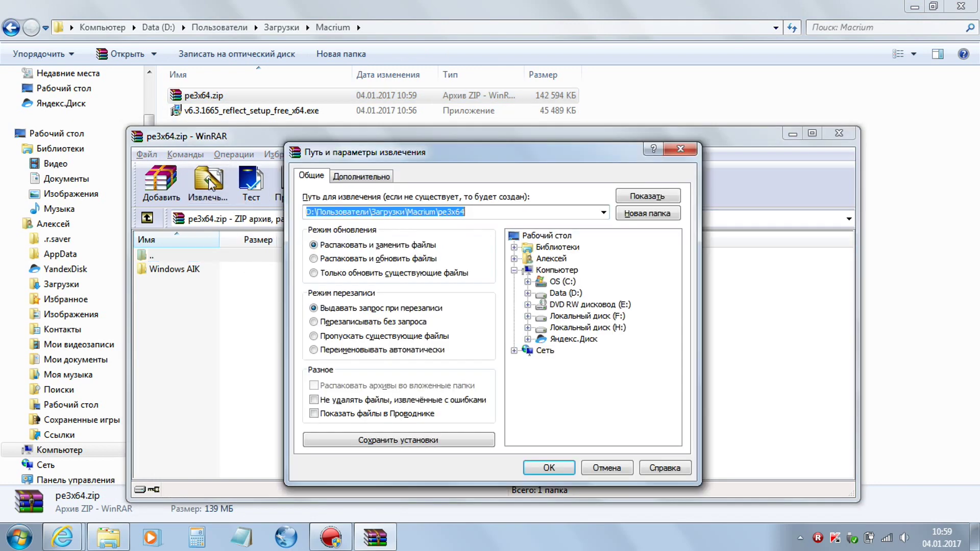
pyautogui.click(553, 466)
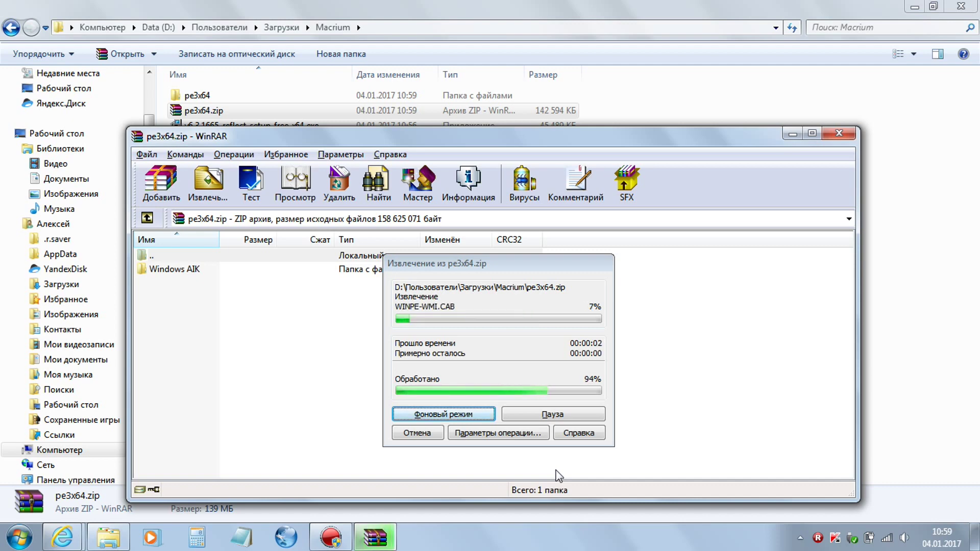
pyautogui.click(833, 134)
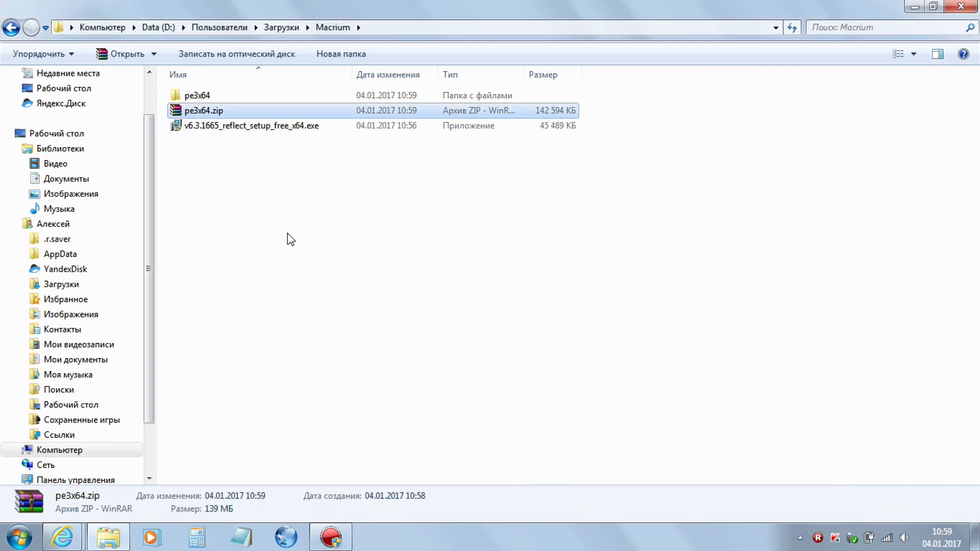
# Run v6.3.1665_reflect_setup_free_x64.exe and extract its setup files with the Log option turned off
pyautogui.doubleClick(273, 134)
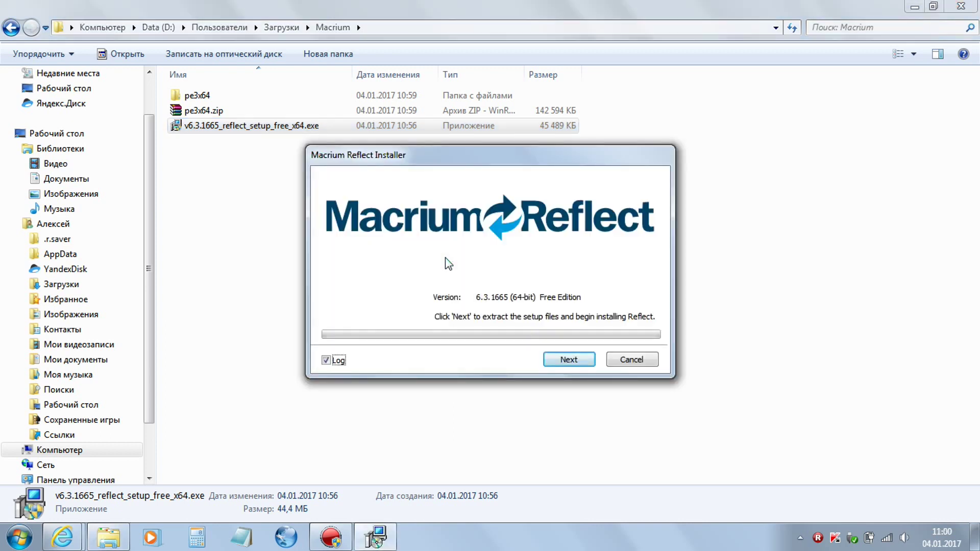
pyautogui.click(326, 360)
pyautogui.click(567, 361)
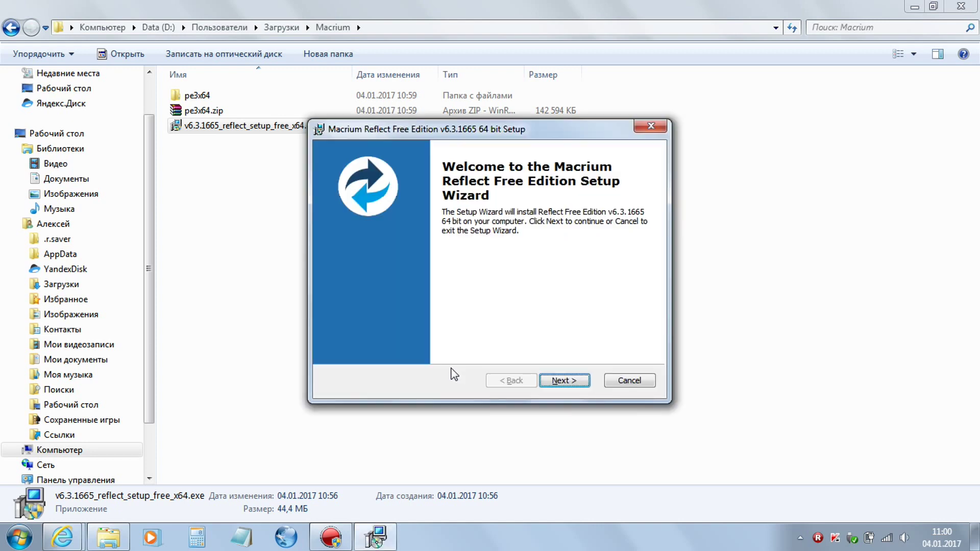
# Accept the license agreement in the setup wizard and continue with the prefilled license key
pyautogui.click(562, 382)
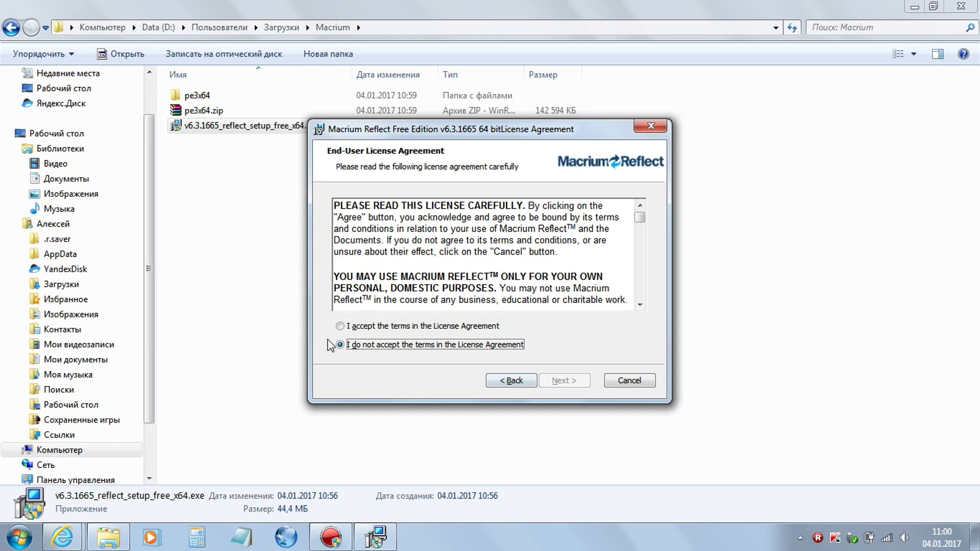
pyautogui.click(340, 327)
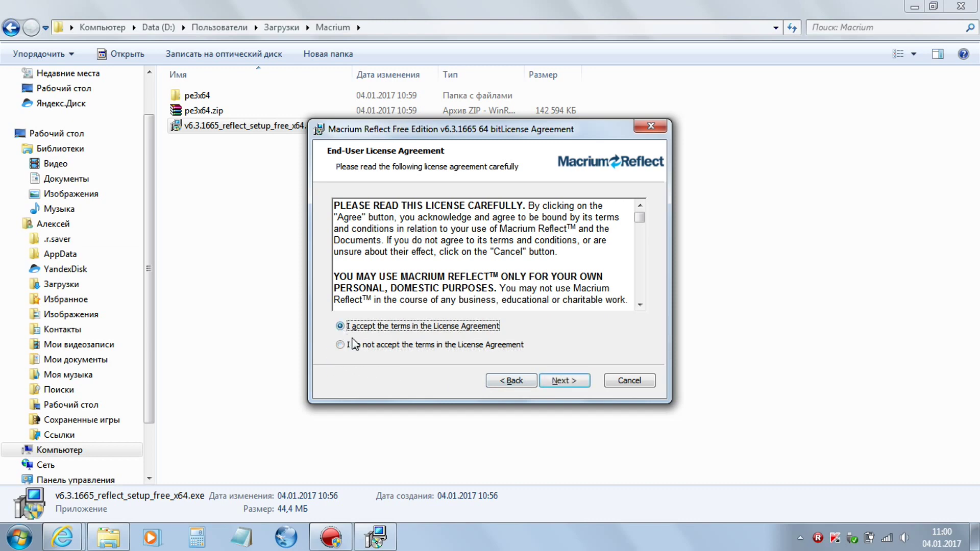
pyautogui.click(567, 380)
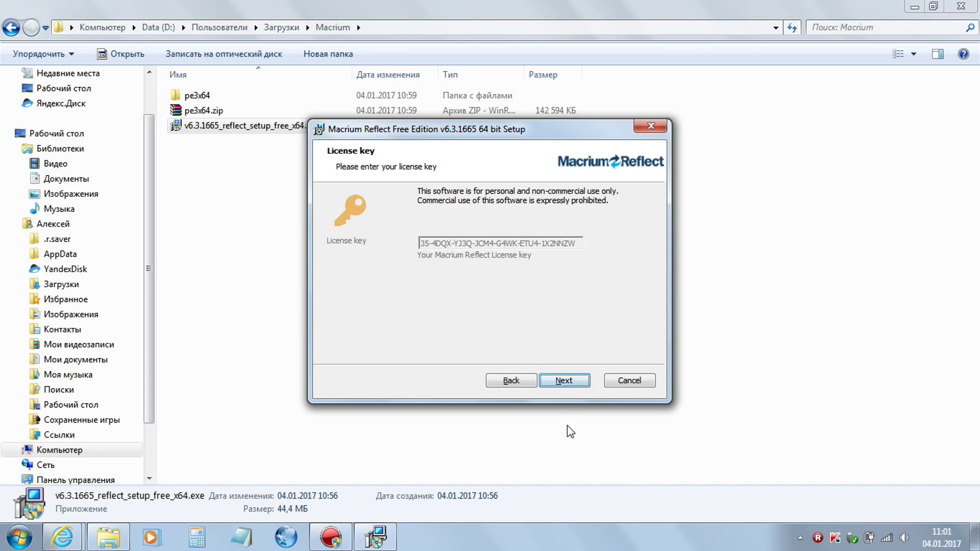
pyautogui.click(563, 381)
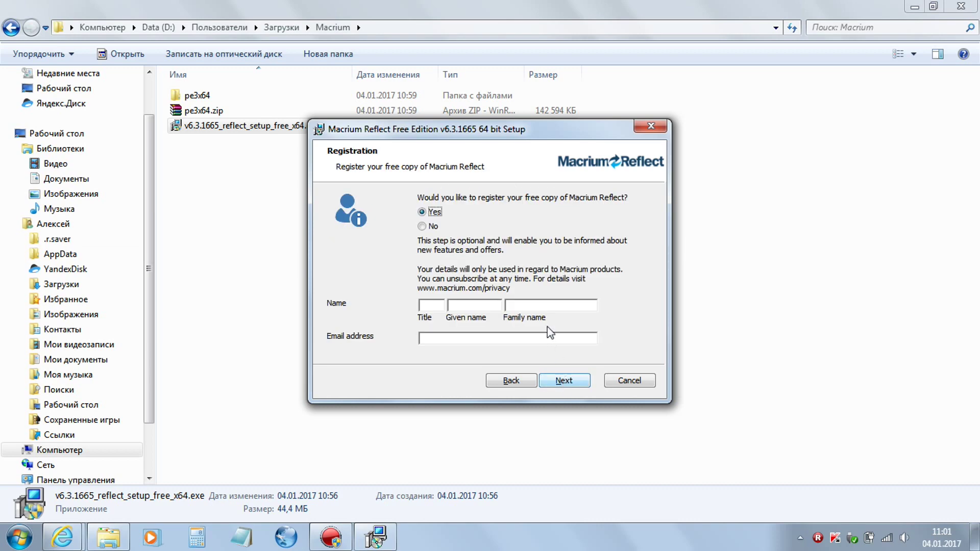
# Decline registration and complete the installation for all users in C:\Program Files\Macrium\Reflect\
pyautogui.click(422, 227)
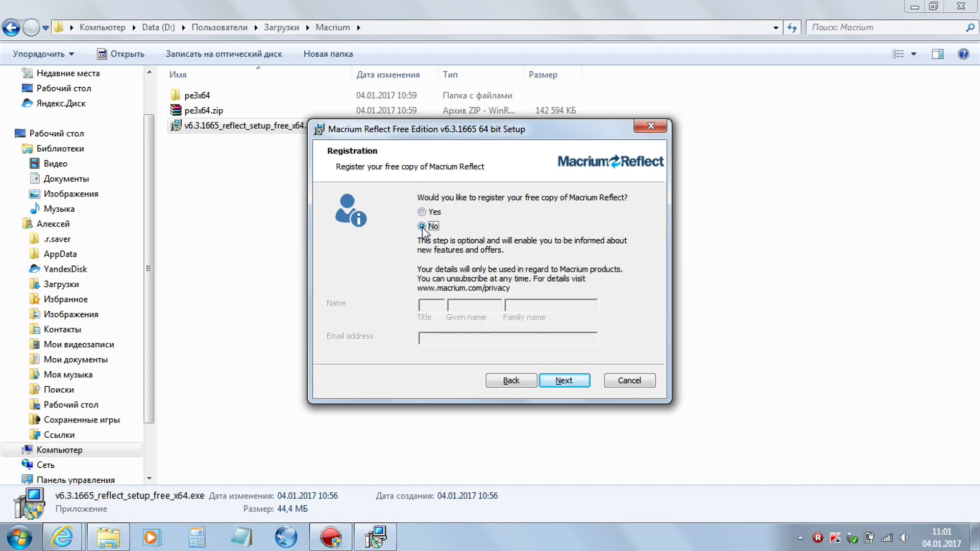
pyautogui.click(570, 386)
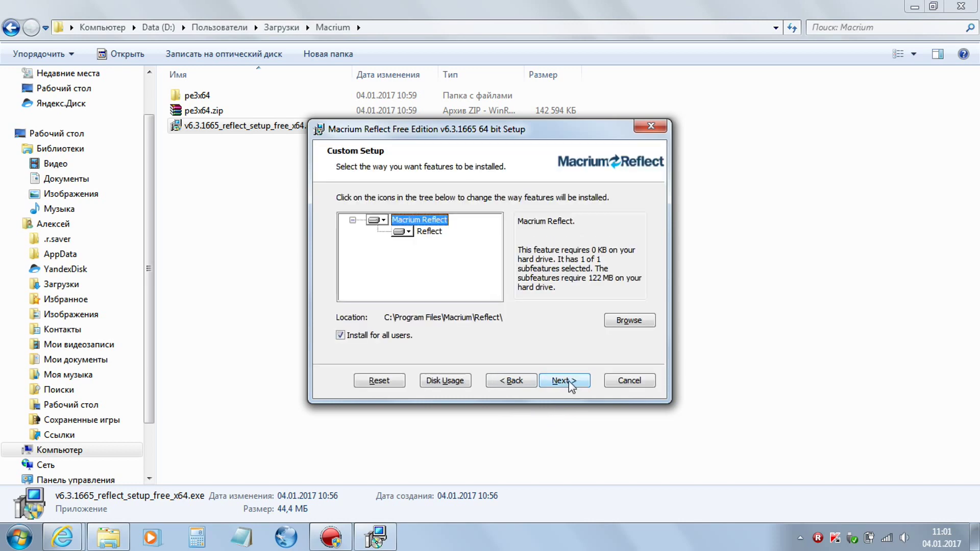
pyautogui.click(571, 386)
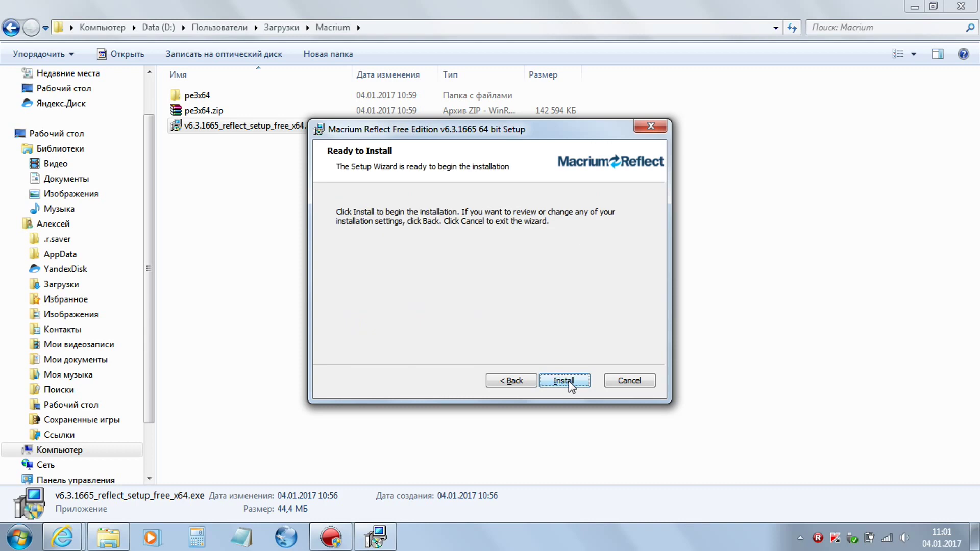
pyautogui.click(569, 382)
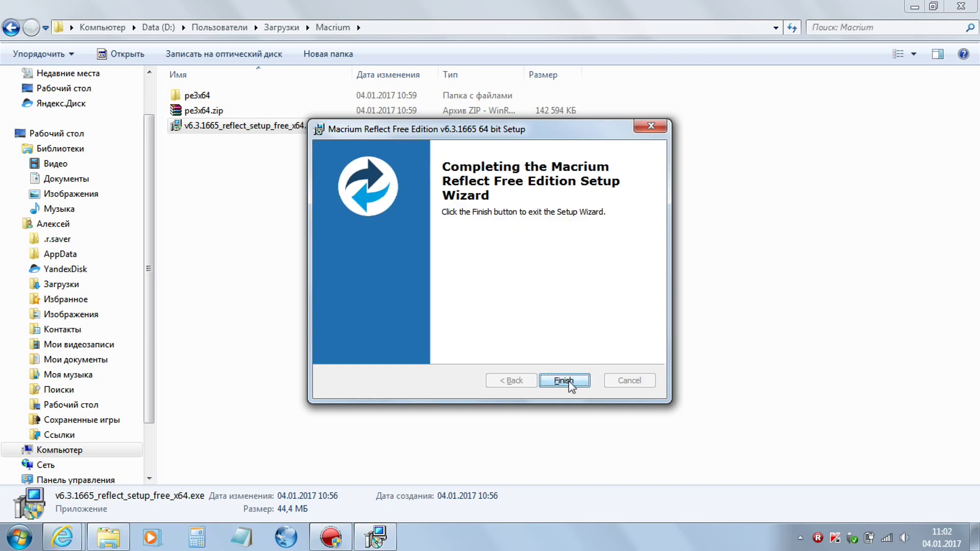
pyautogui.click(563, 380)
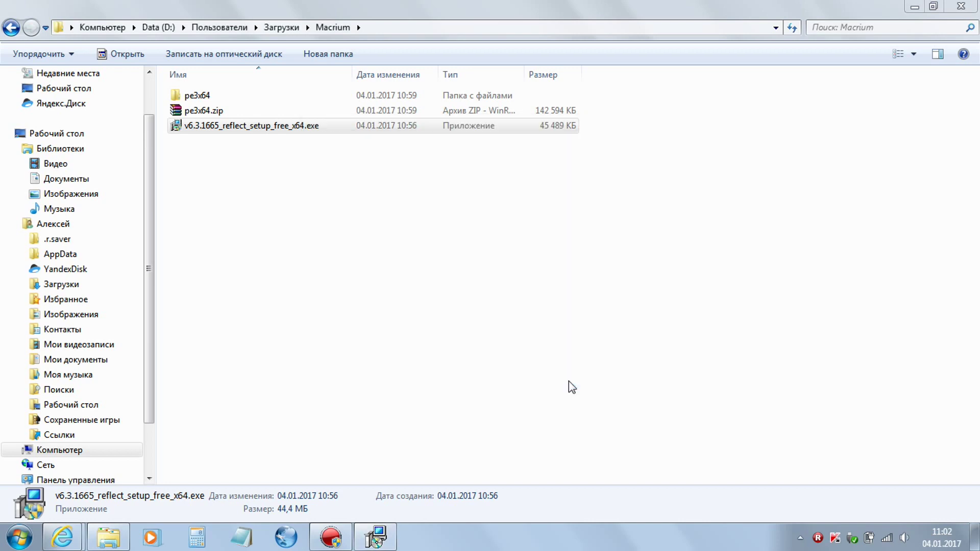
# Close the folder and launch Reflect from the desktop, dismissing its email registration for good and declining to create rescue media
pyautogui.click(960, 9)
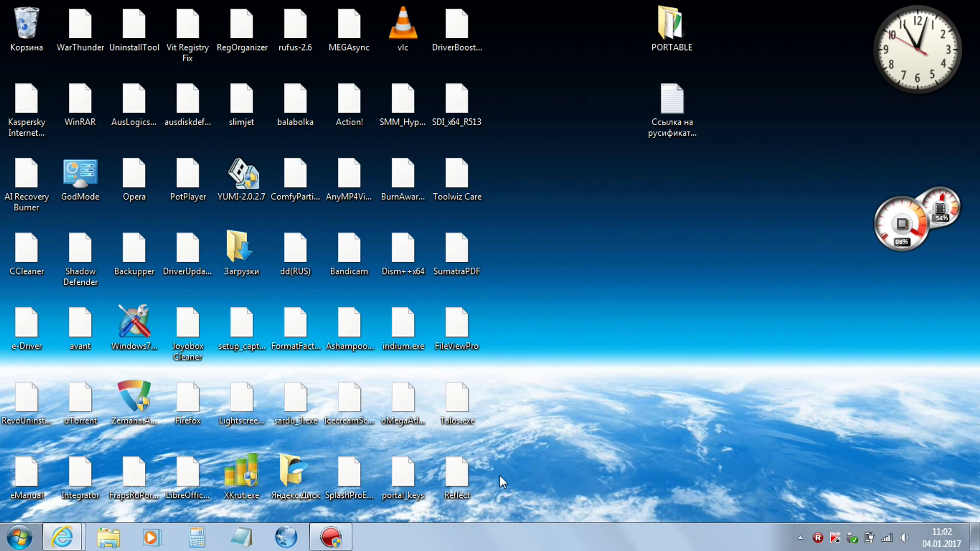
pyautogui.click(454, 474)
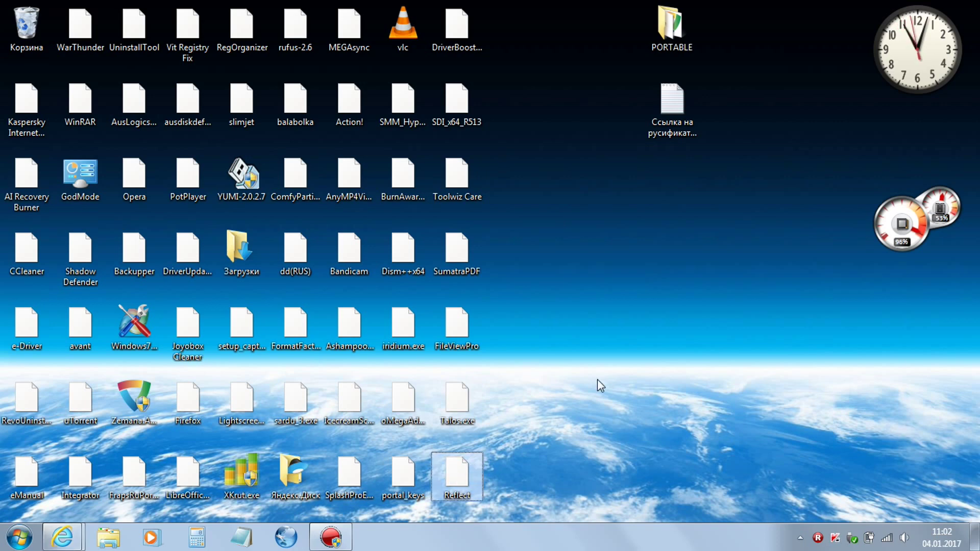
pyautogui.press('Return')
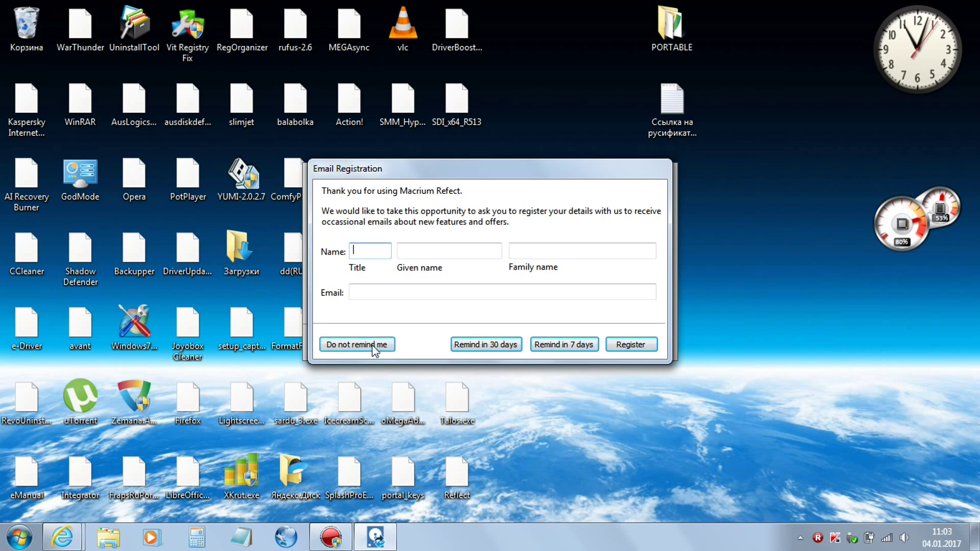
pyautogui.click(346, 344)
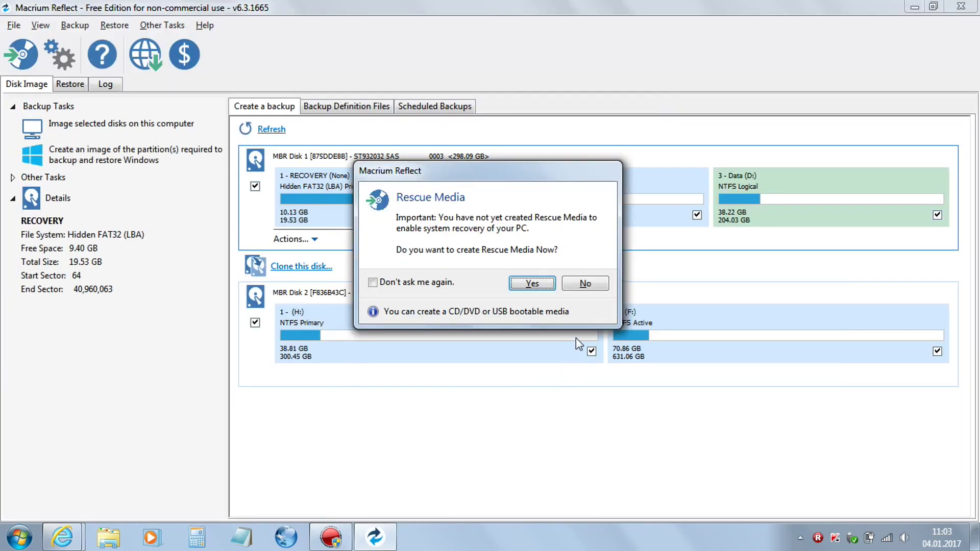
pyautogui.click(585, 284)
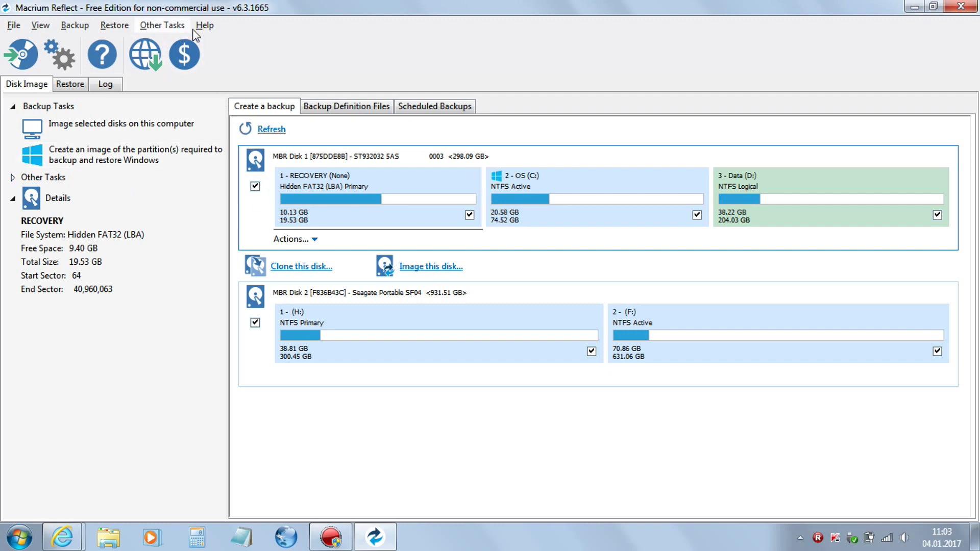
pyautogui.click(962, 8)
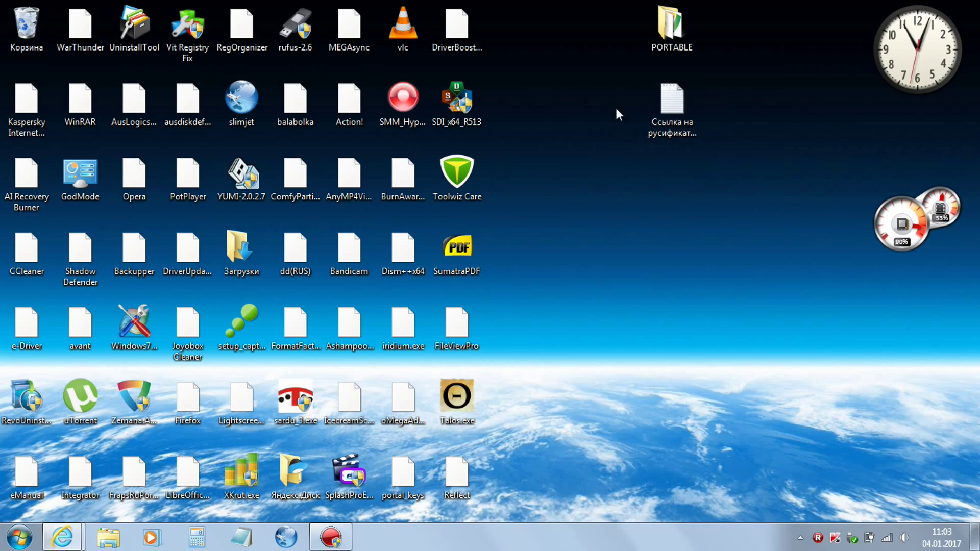
pyautogui.doubleClick(668, 102)
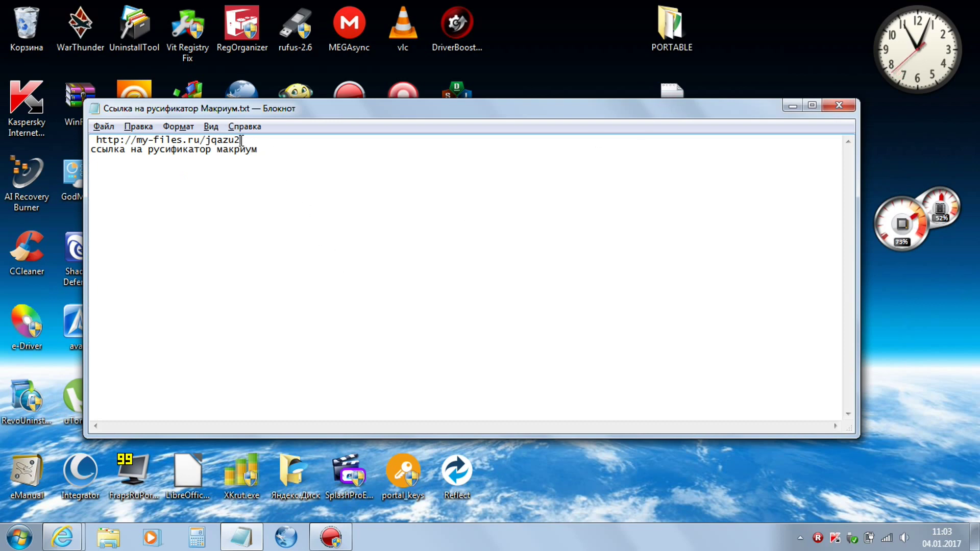
pyautogui.moveTo(241, 140); pyautogui.dragTo(99, 140)
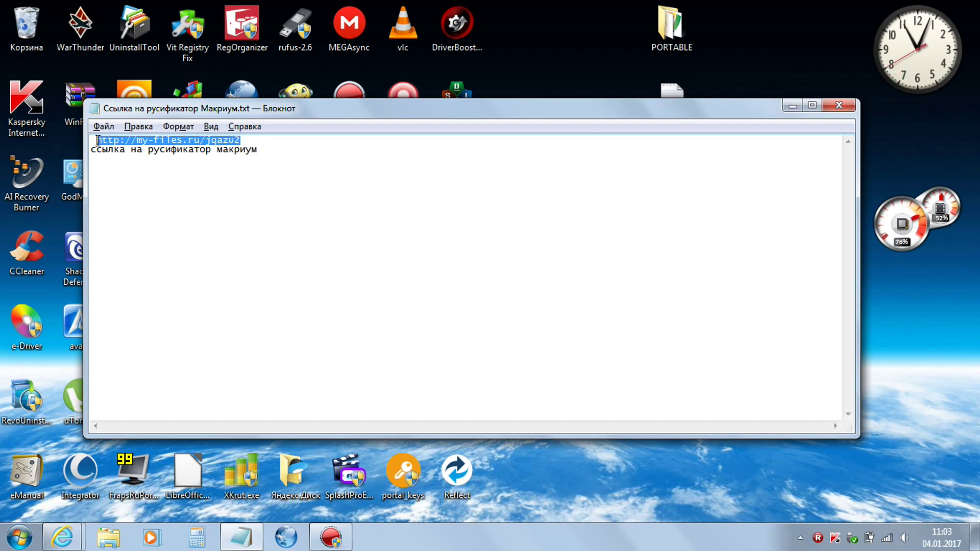
pyautogui.rightClick(141, 144)
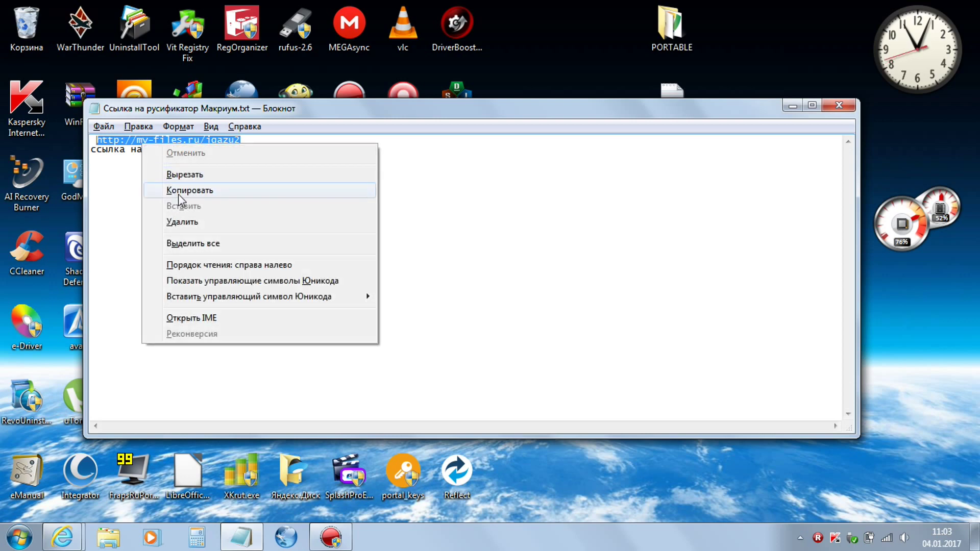
pyautogui.click(179, 193)
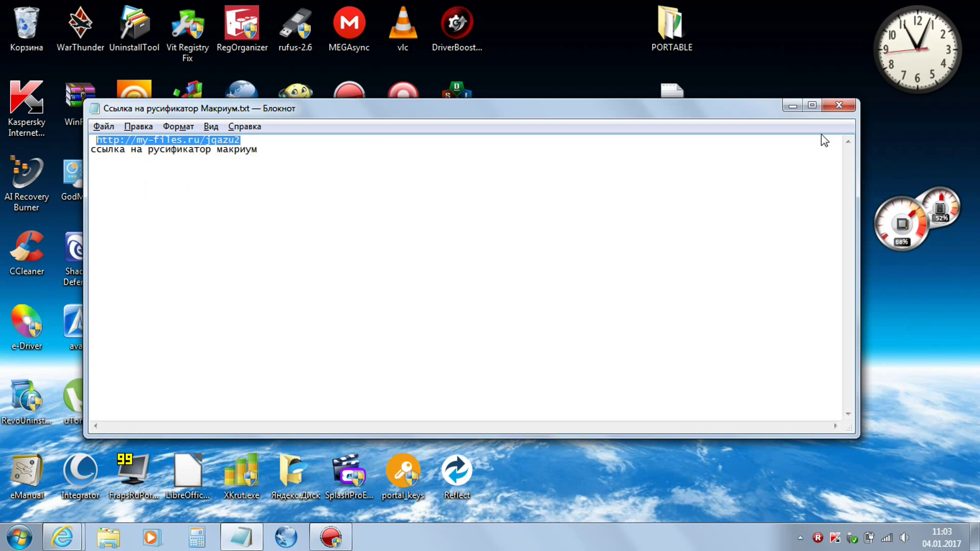
pyautogui.click(845, 105)
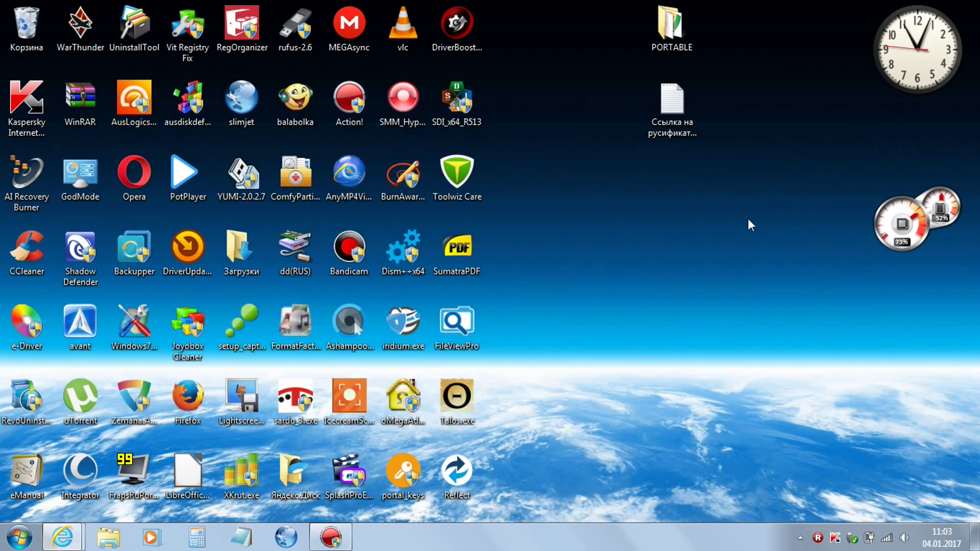
pyautogui.moveTo(64, 542)
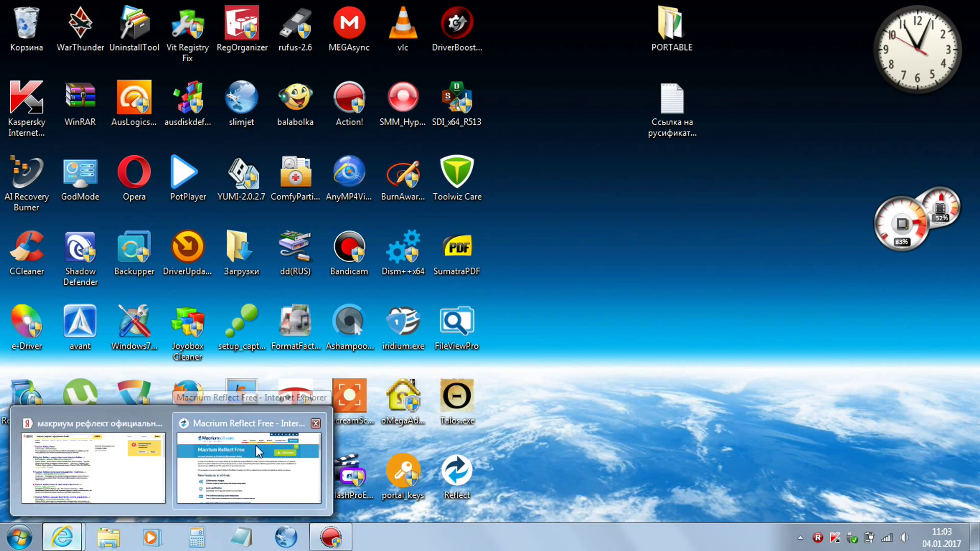
pyautogui.click(127, 458)
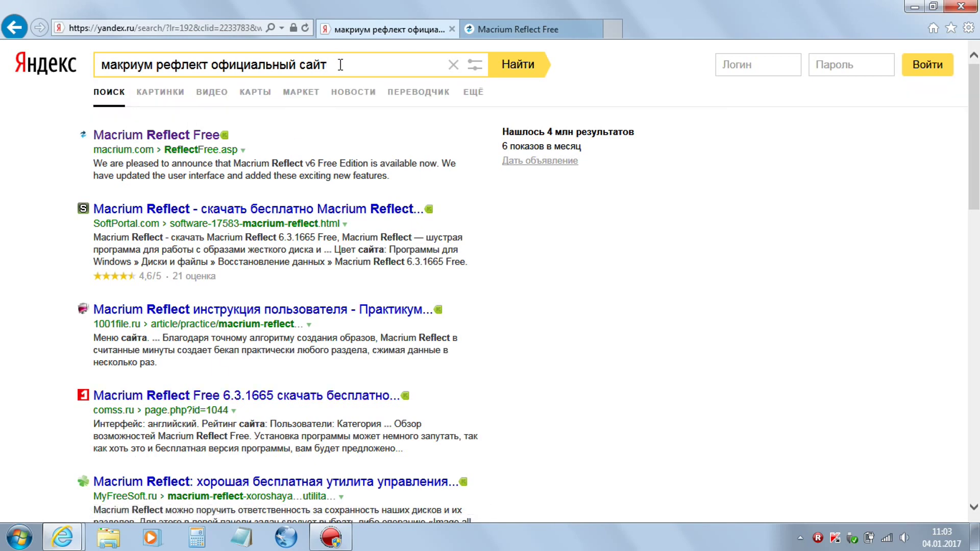
pyautogui.click(251, 28)
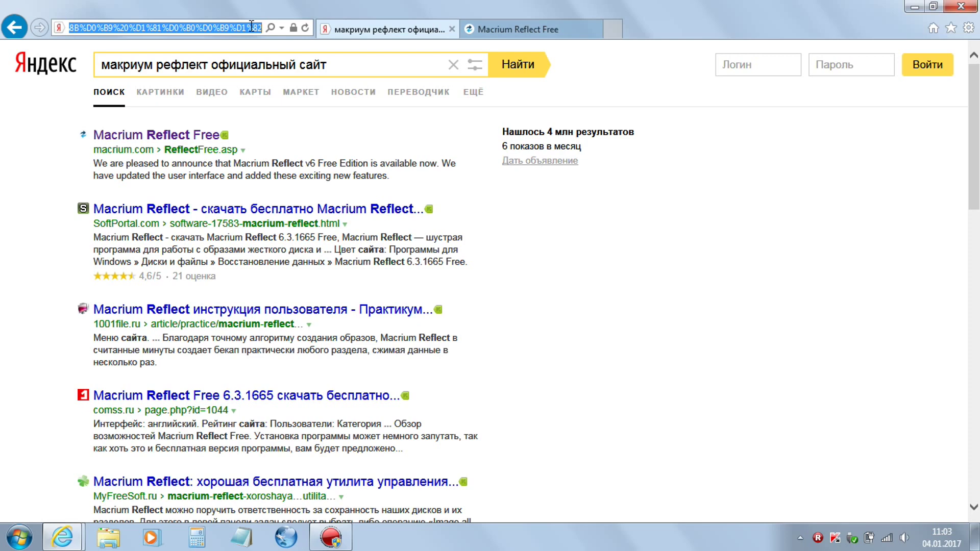
pyautogui.press('BackSpace')
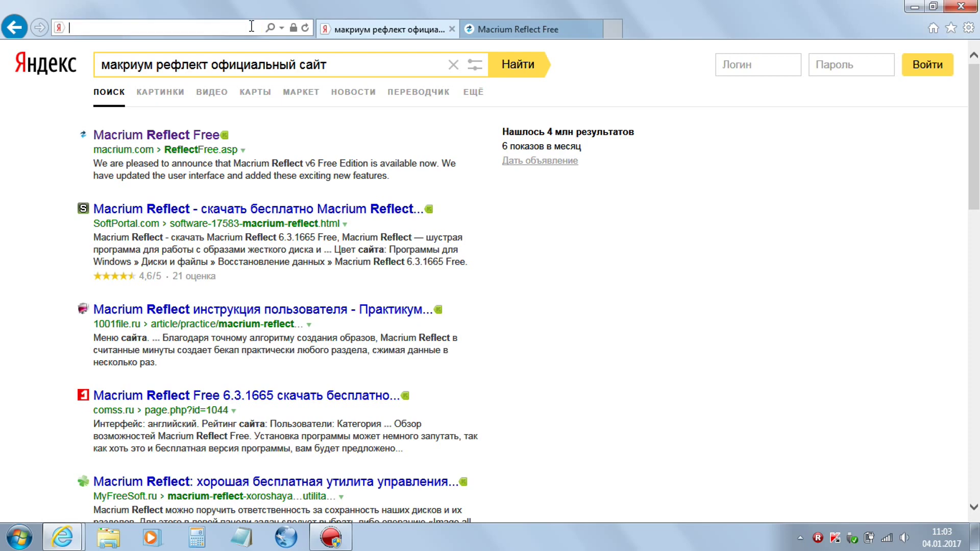
pyautogui.rightClick(105, 27)
pyautogui.click(137, 90)
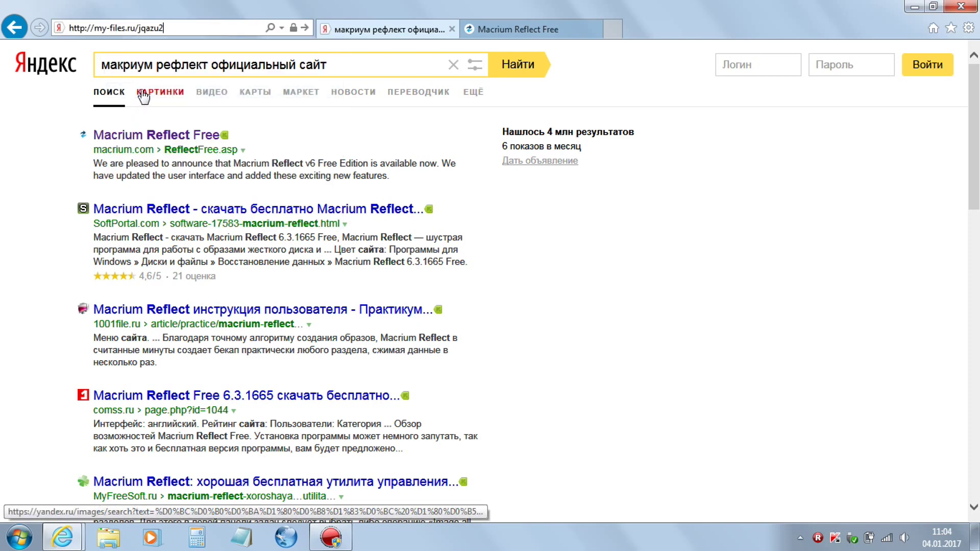
pyautogui.click(305, 28)
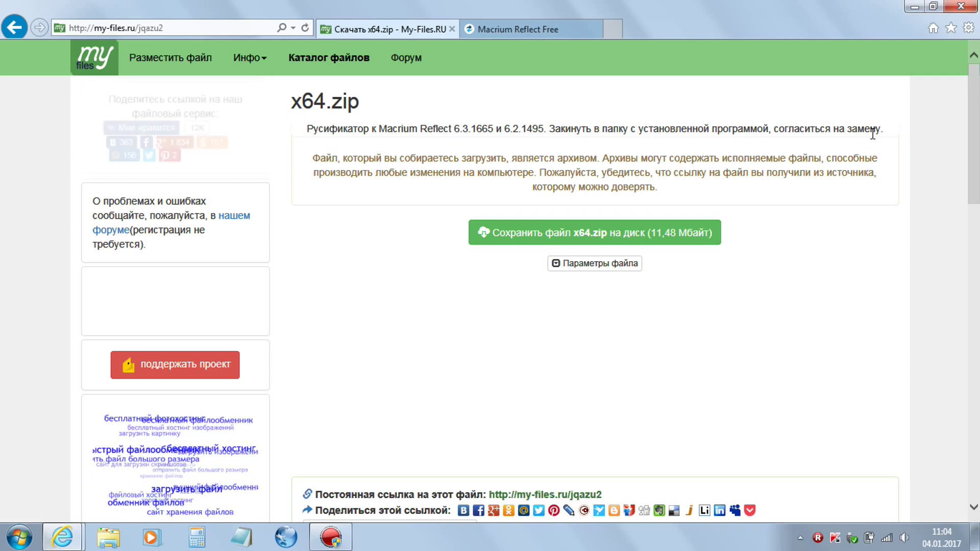
# Download x64.zip from the file page and save it to disk, then close the Macrium Reflect Free page and the browser
pyautogui.click(595, 236)
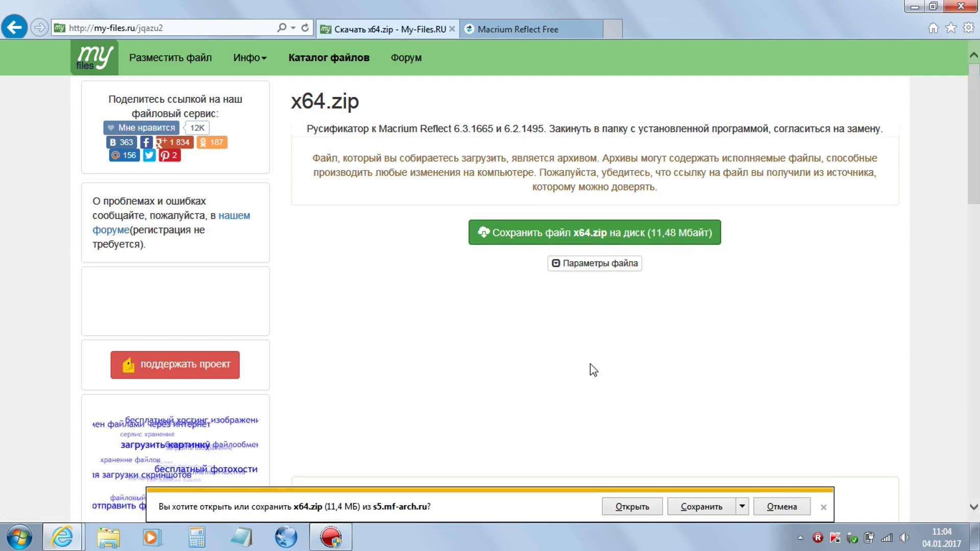
pyautogui.click(701, 506)
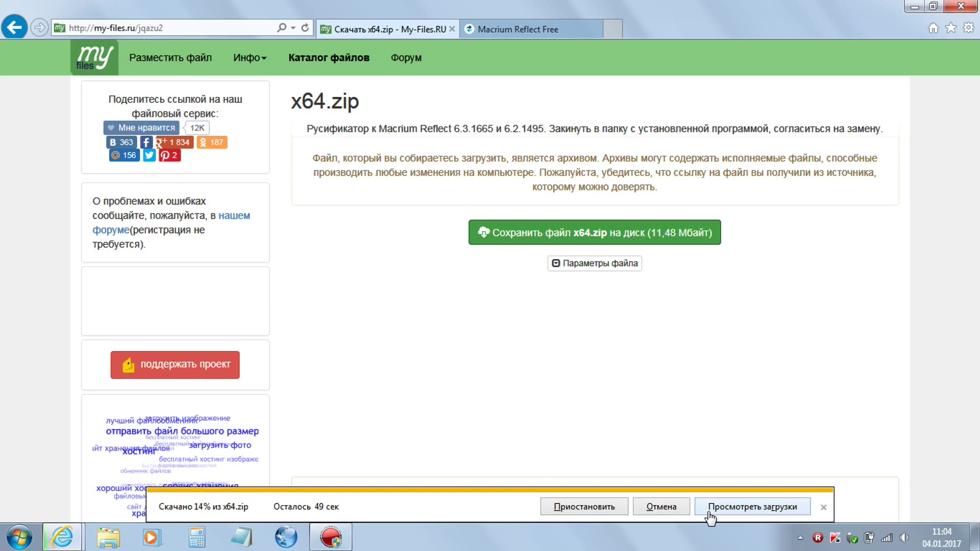
pyautogui.click(595, 29)
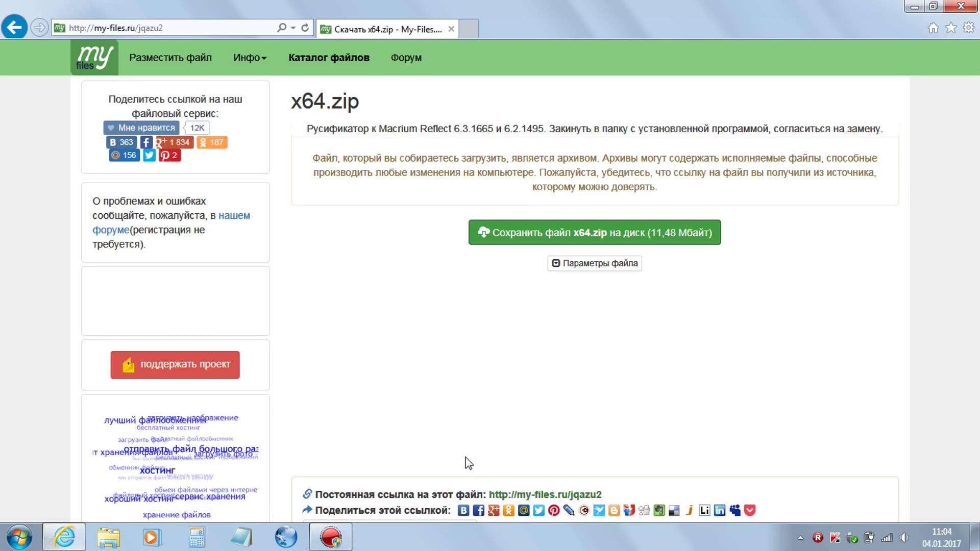
pyautogui.click(956, 11)
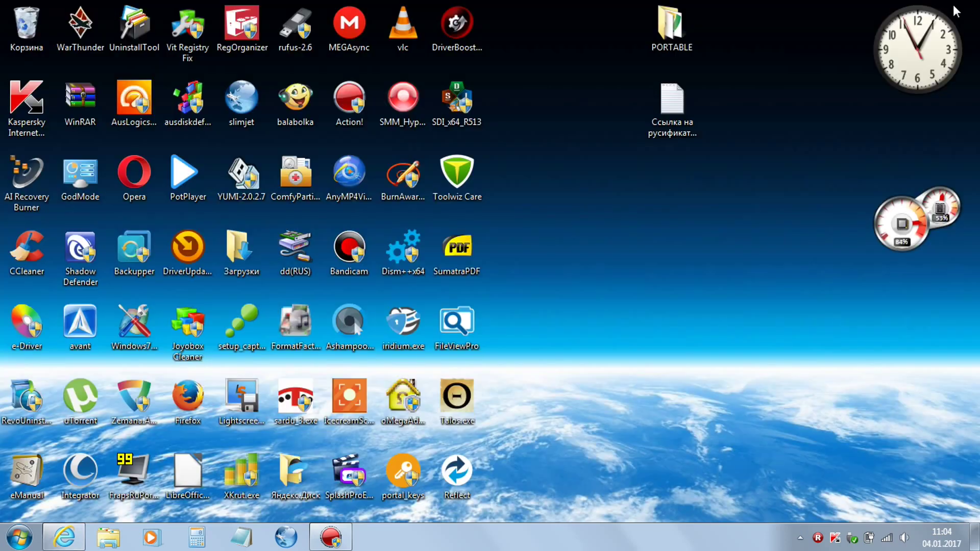
# Extract the x64 folder from x64.zip in the Загрузки folder to D:\Пользователи\Загрузки\x64 and close the archive
pyautogui.doubleClick(234, 247)
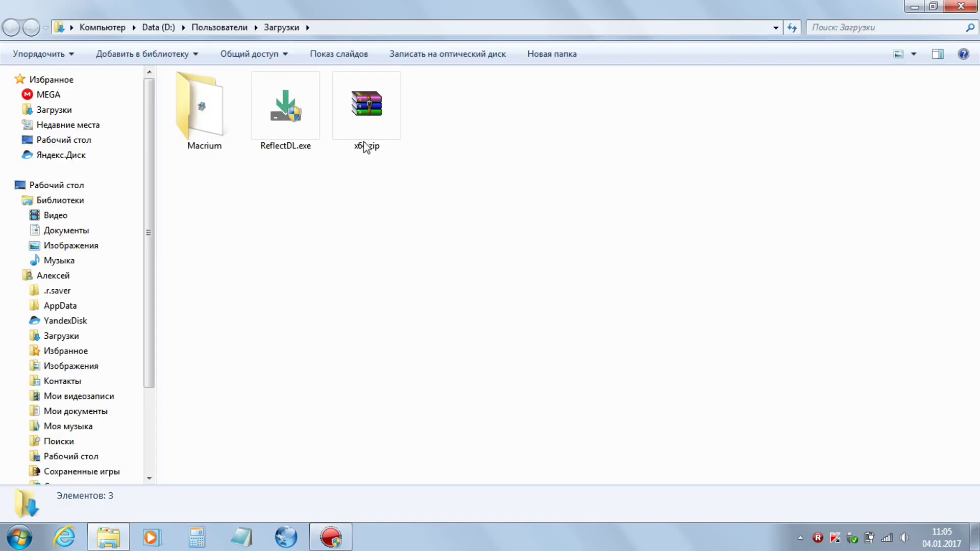
pyautogui.doubleClick(374, 106)
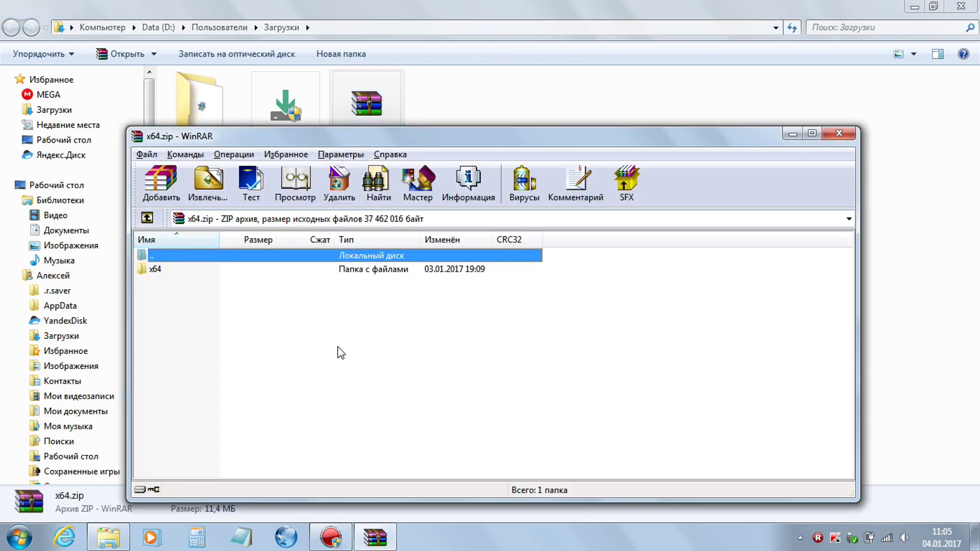
pyautogui.click(340, 270)
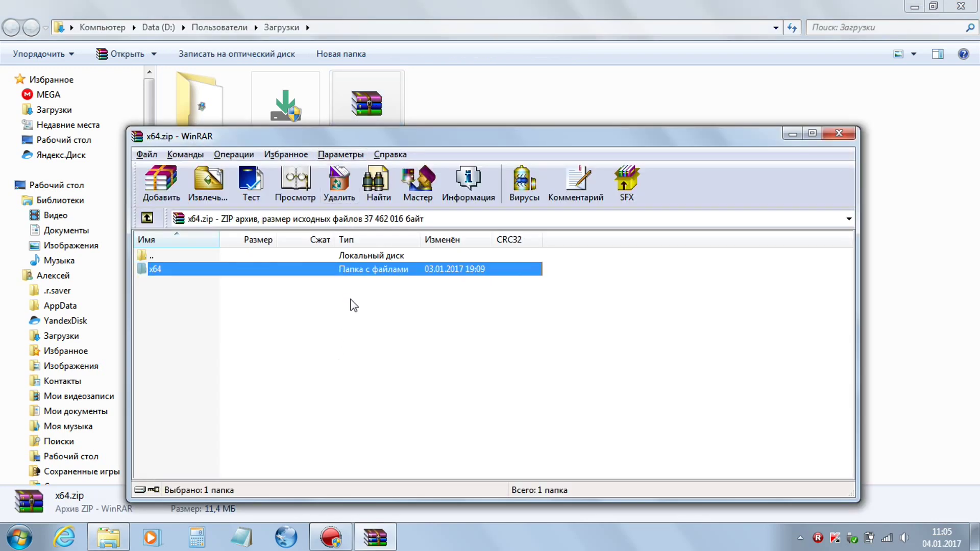
pyautogui.click(200, 187)
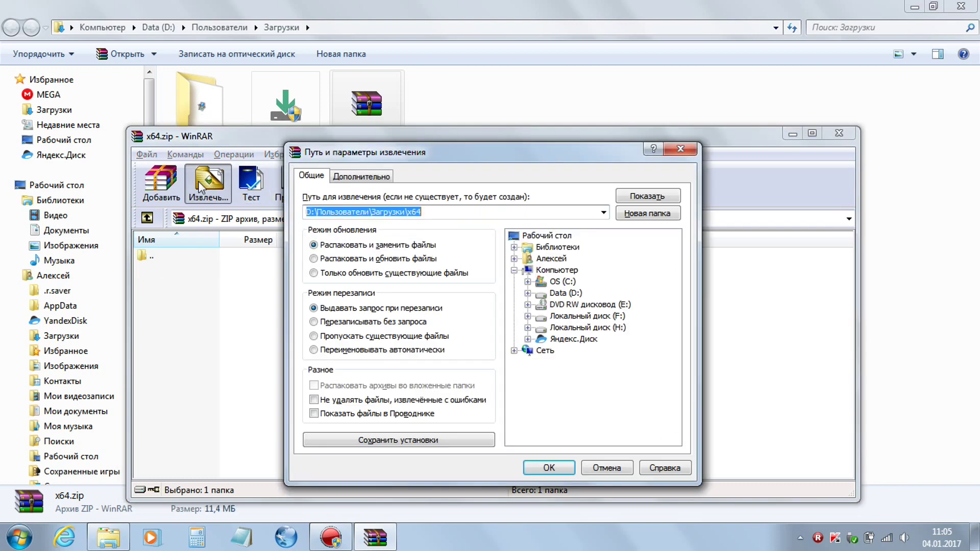
pyautogui.click(549, 466)
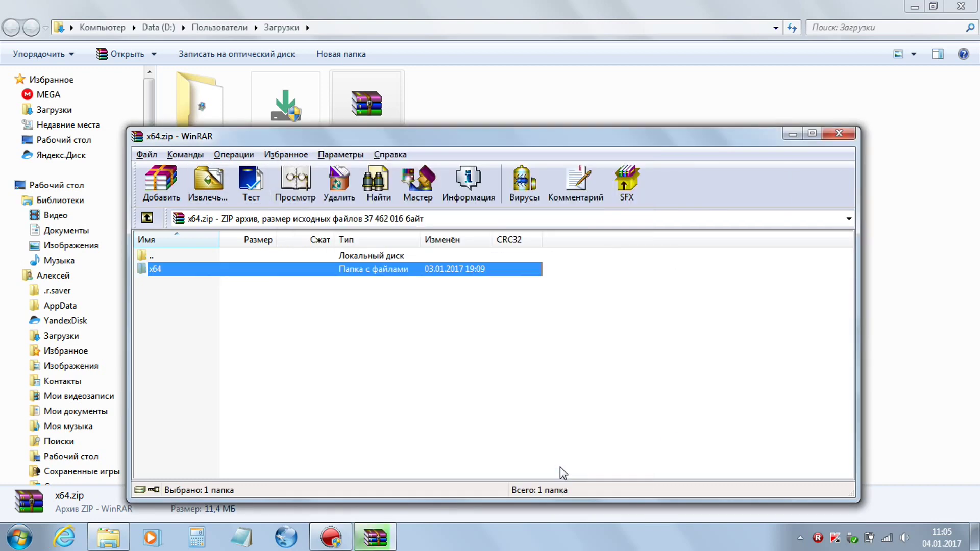
pyautogui.click(843, 131)
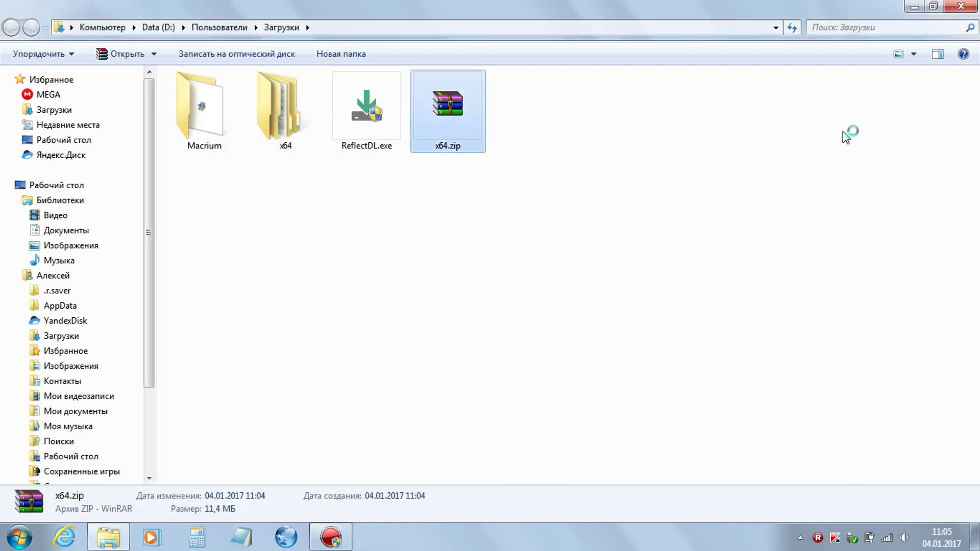
# Copy ReflectBin.exe from the nested x64 folder inside the extracted x64 folder and close the file window
pyautogui.doubleClick(276, 101)
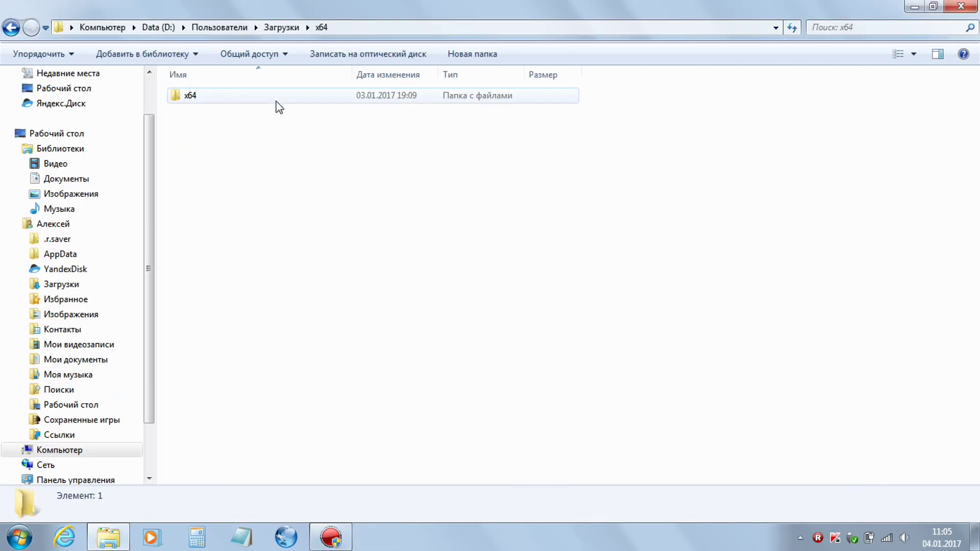
pyautogui.doubleClick(276, 101)
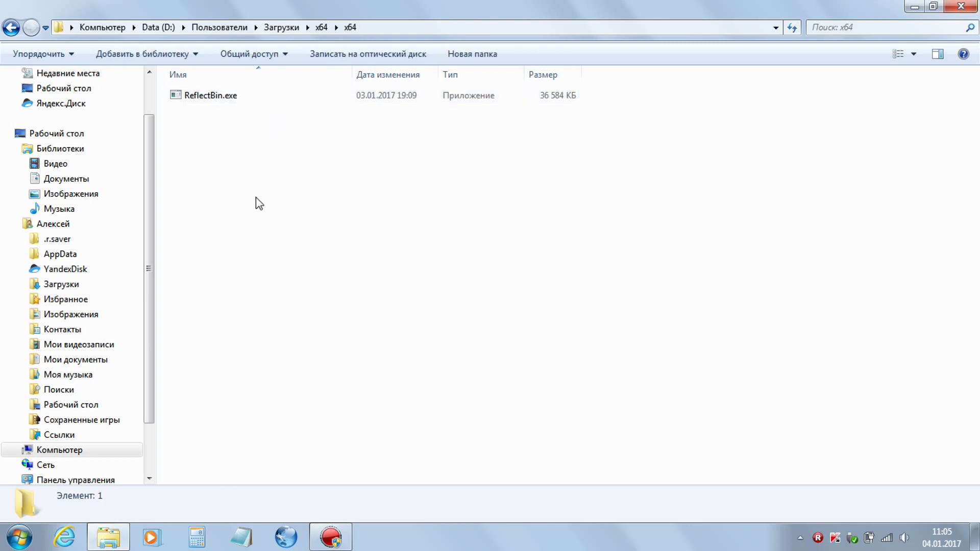
pyautogui.click(238, 102)
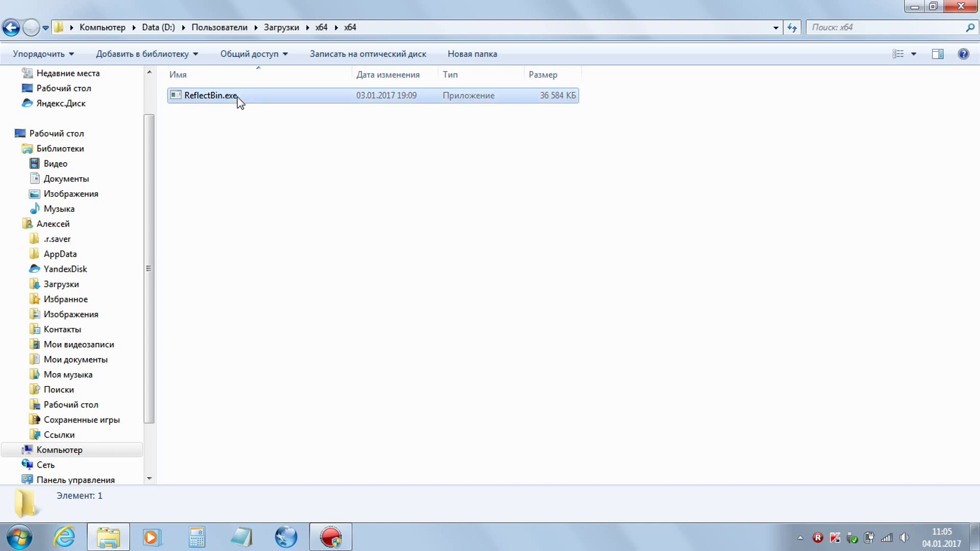
pyautogui.doubleClick(237, 97)
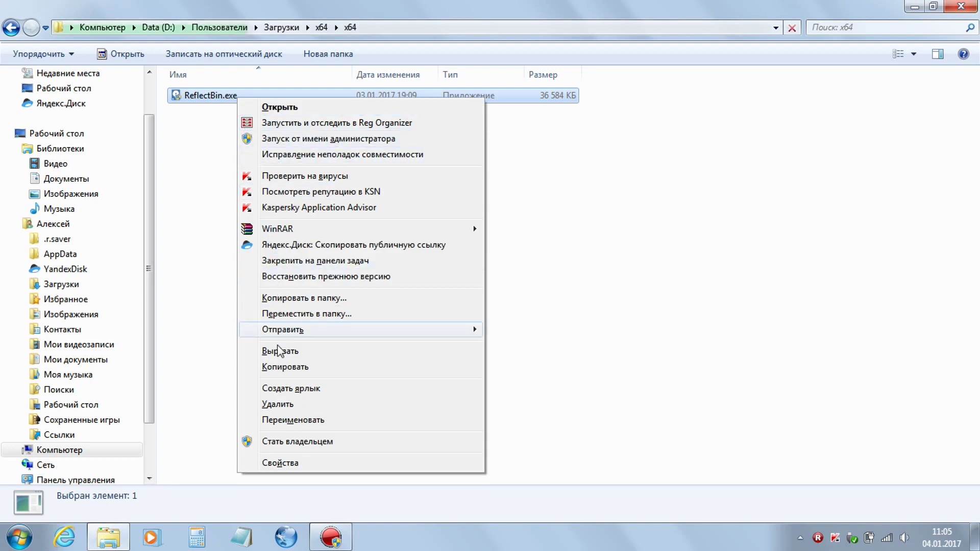
pyautogui.click(282, 367)
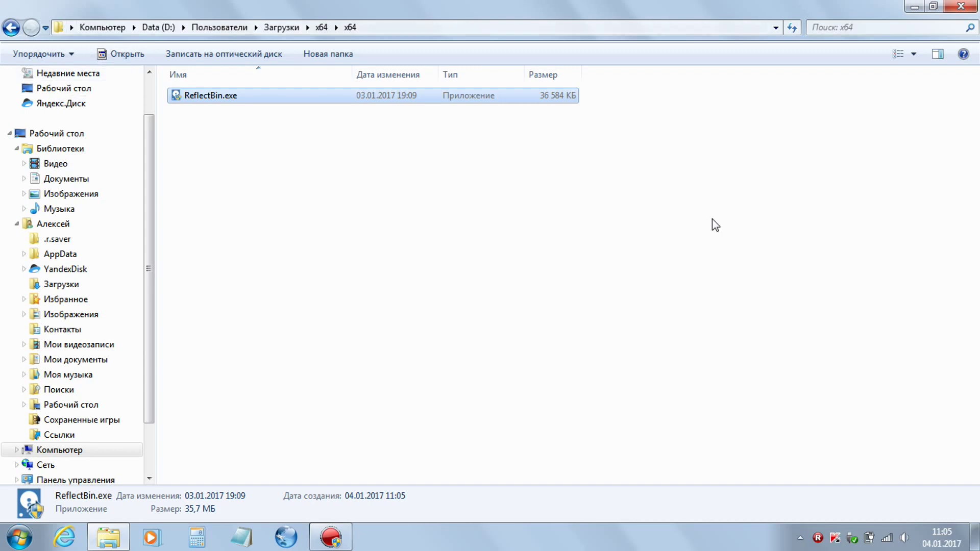
pyautogui.click(960, 6)
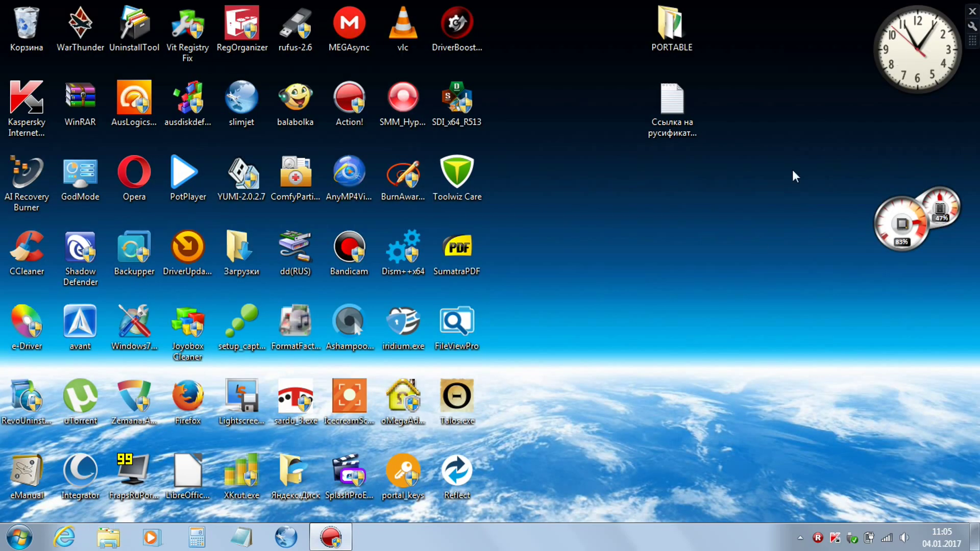
# Open the installation folder C:\Program Files\Macrium\Reflect
pyautogui.click(19, 537)
pyautogui.click(260, 331)
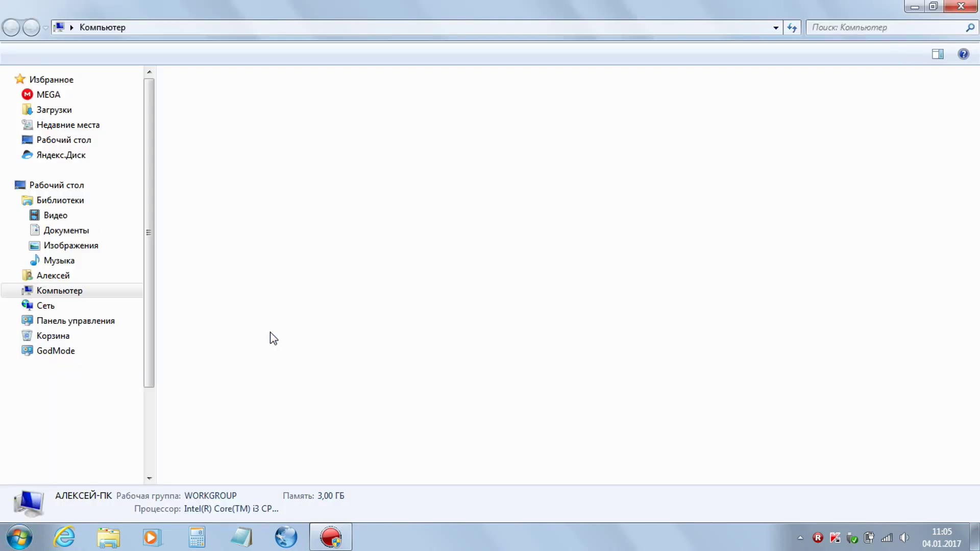
pyautogui.doubleClick(247, 122)
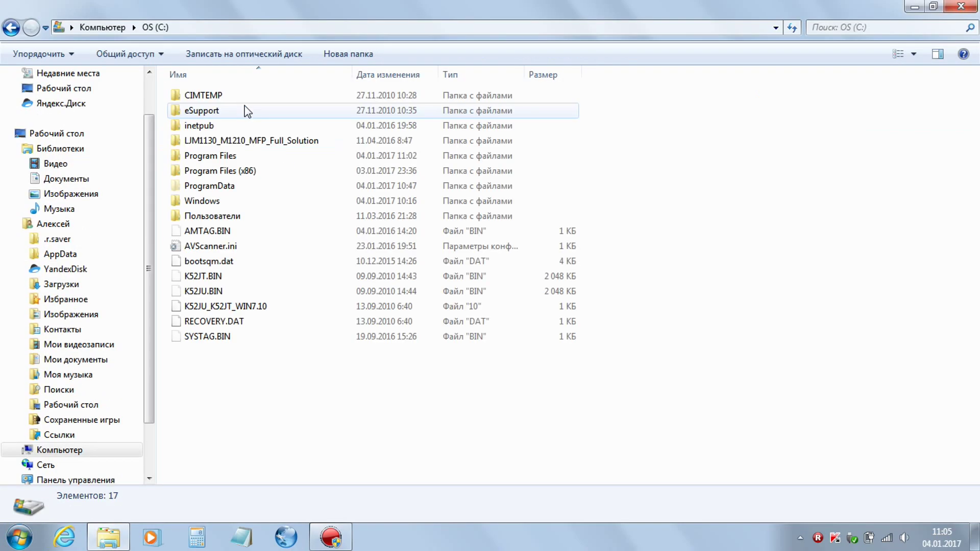
pyautogui.doubleClick(225, 172)
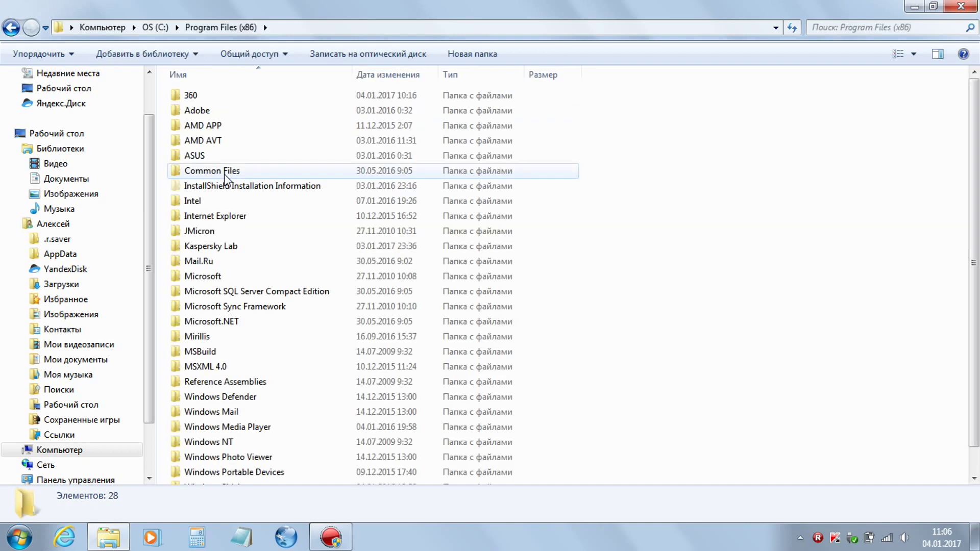
pyautogui.click(11, 27)
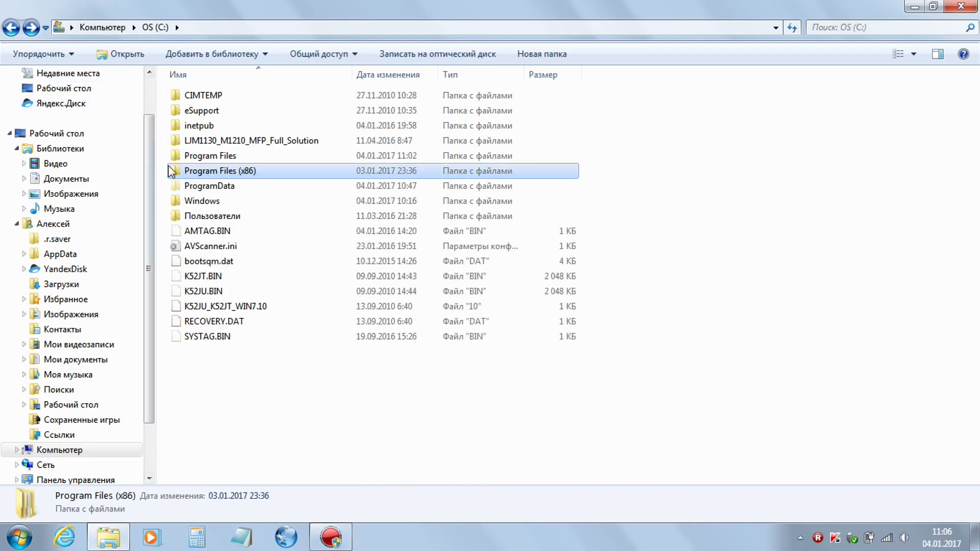
pyautogui.doubleClick(200, 156)
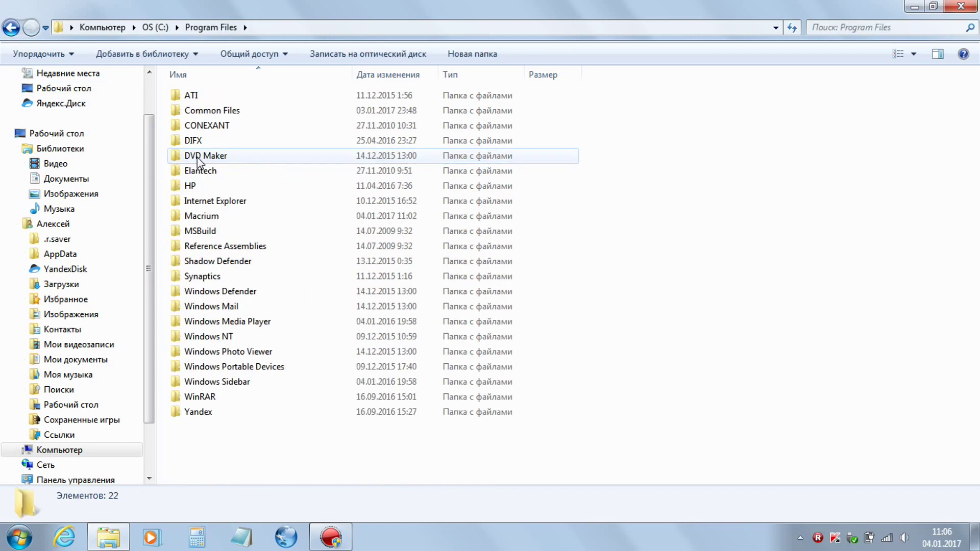
pyautogui.doubleClick(201, 216)
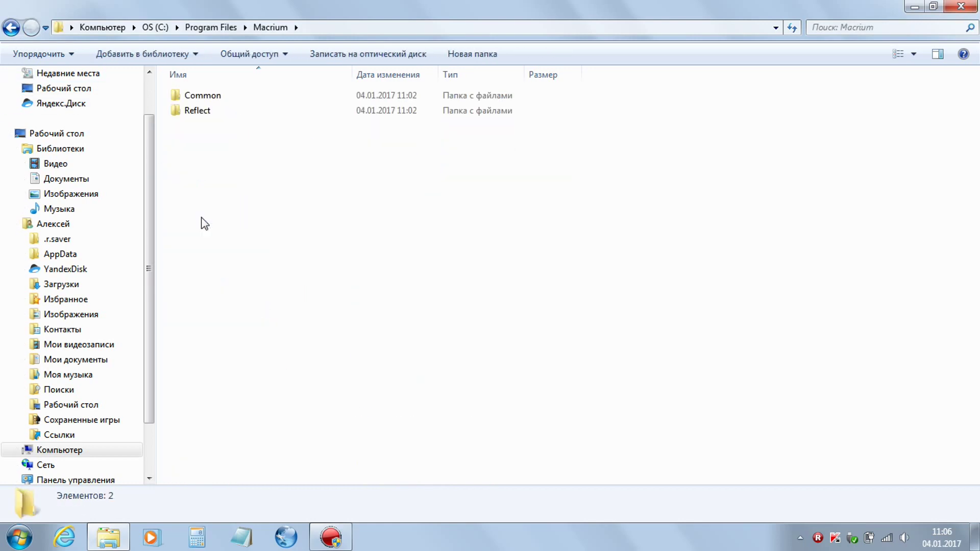
pyautogui.doubleClick(211, 111)
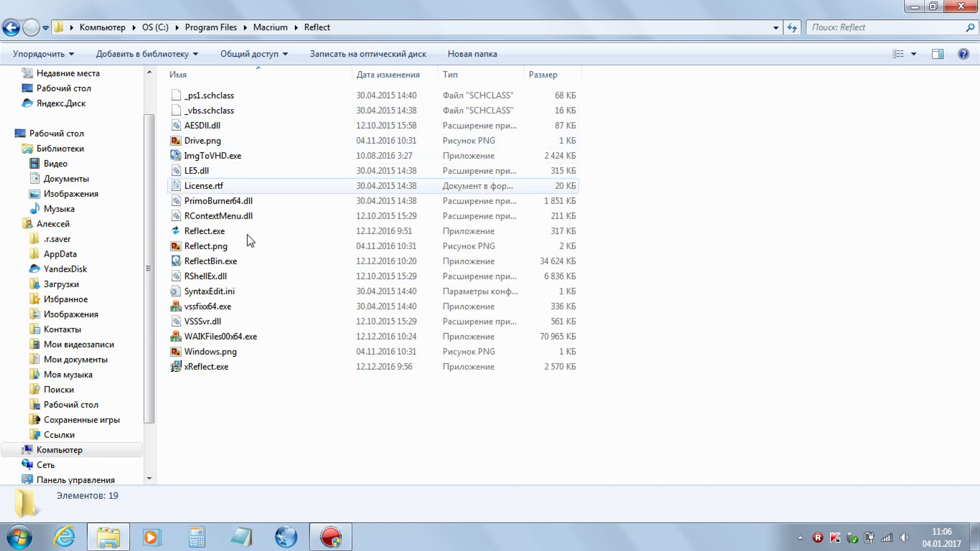
# Paste the copied ReflectBin.exe into the Reflect installation folder, replacing the existing file with administrator permission, and close the folder window
pyautogui.rightClick(303, 405)
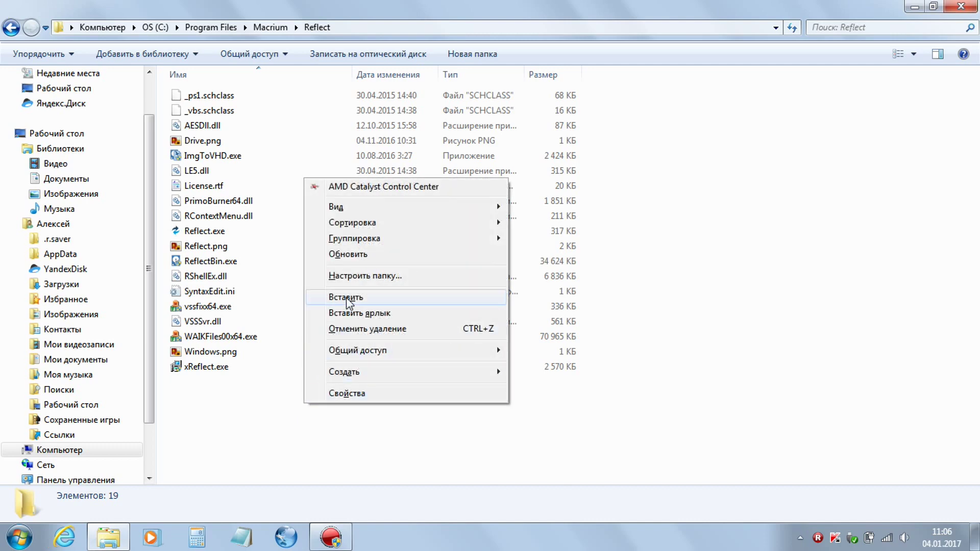
pyautogui.click(346, 298)
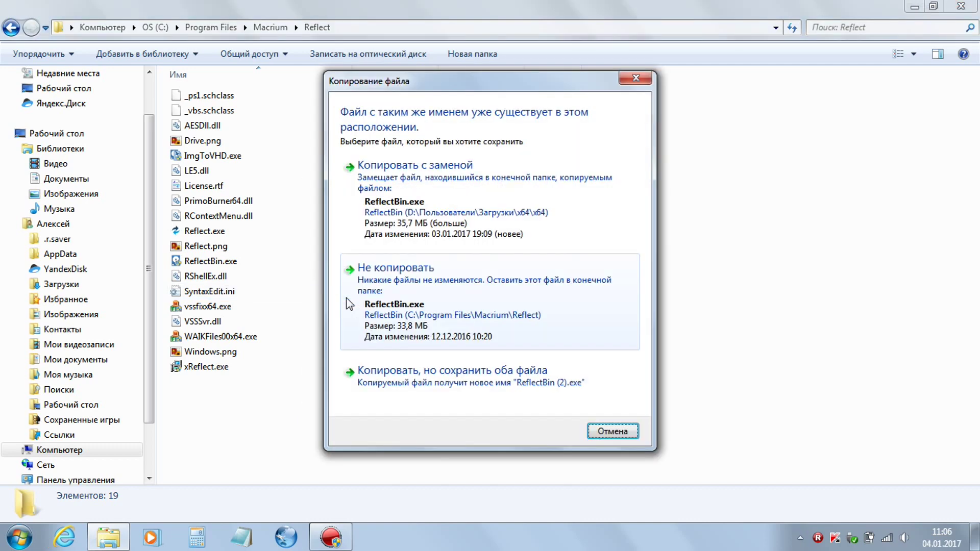
pyautogui.click(384, 163)
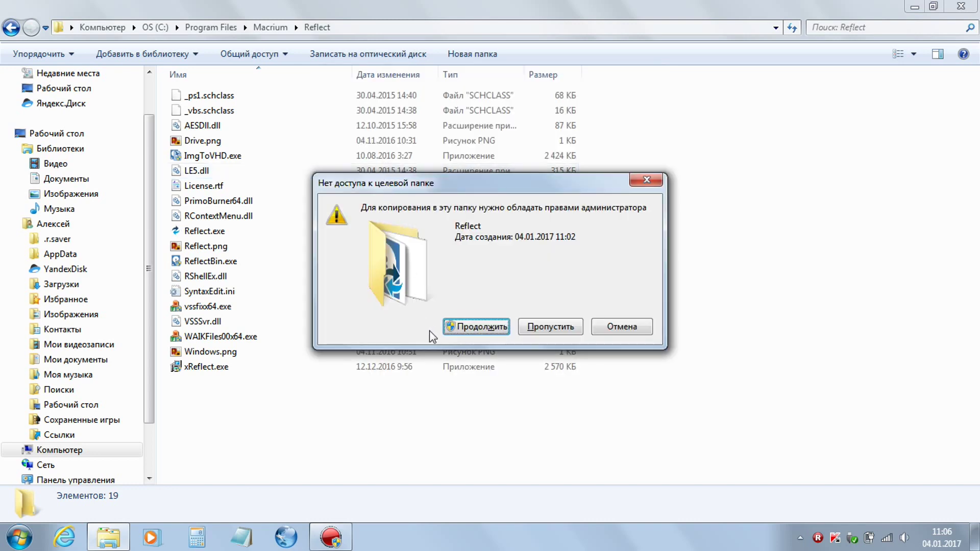
pyautogui.click(479, 334)
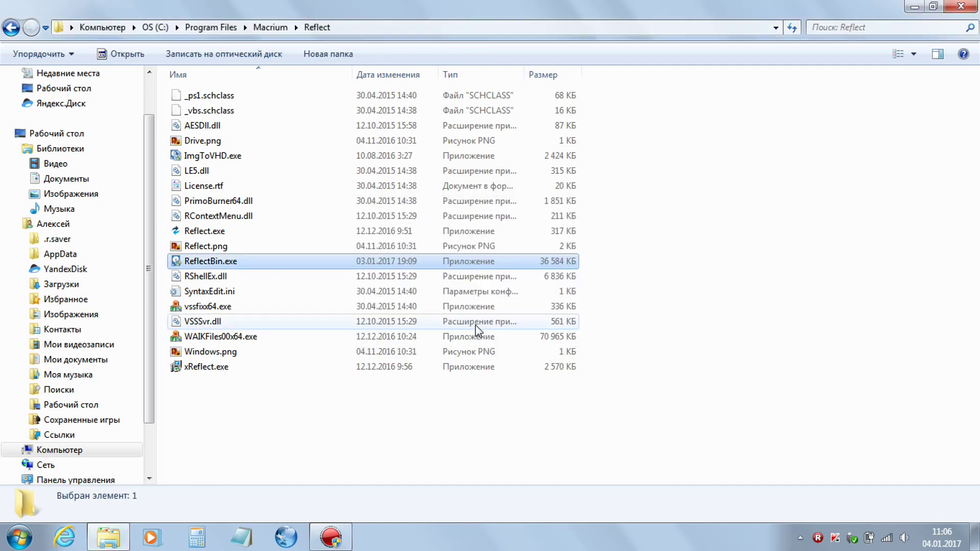
pyautogui.click(963, 7)
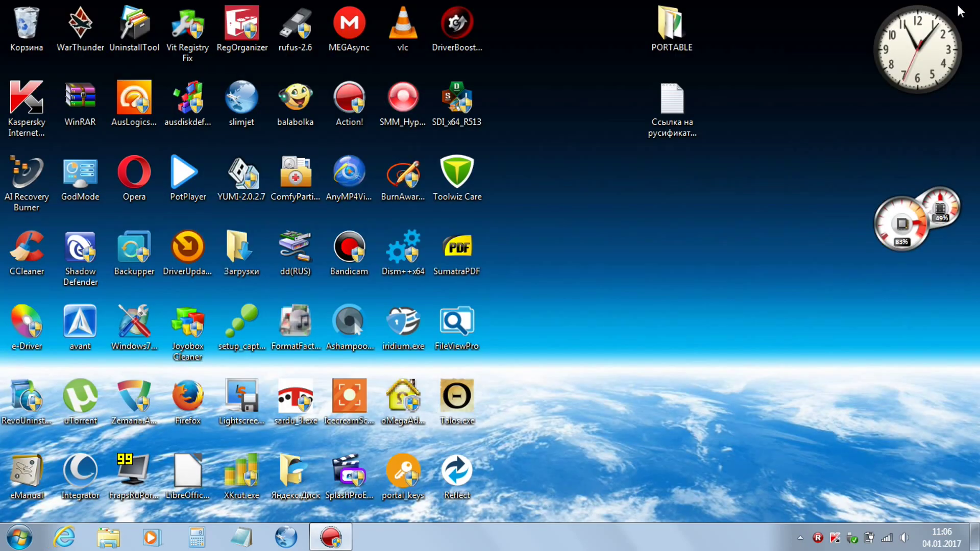
# Launch Macrium Reflect from the desktop, decline creating a rescue boot medium, and cancel the offered update to v6.3.1665
pyautogui.click(461, 477)
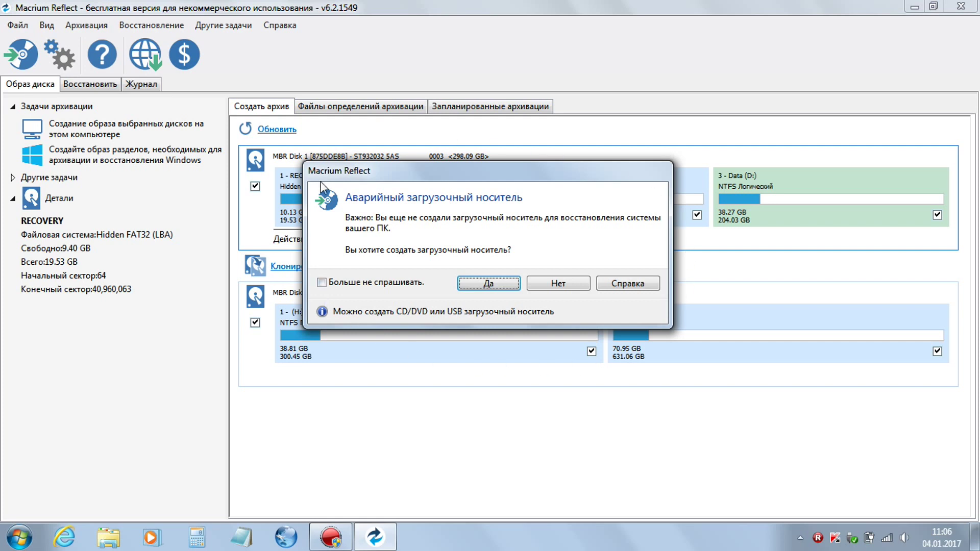
pyautogui.click(568, 284)
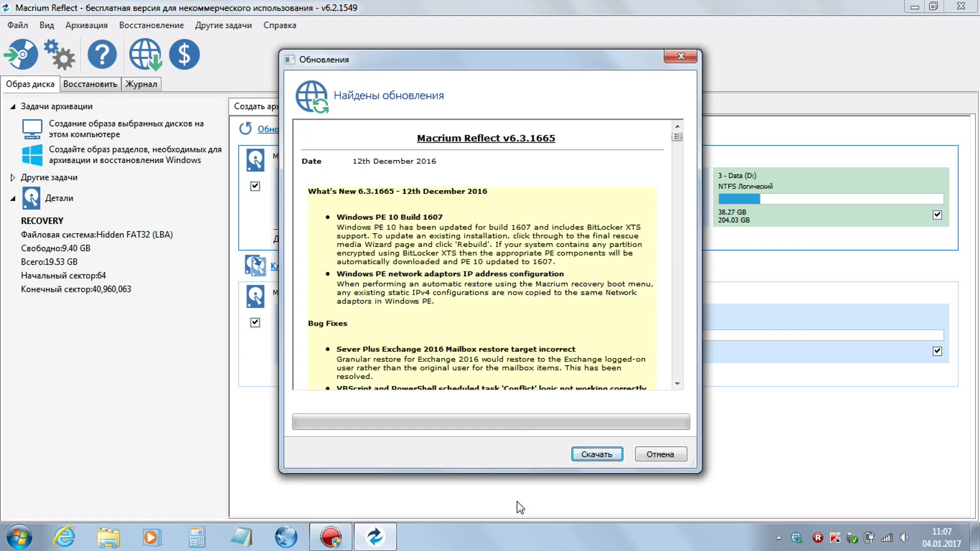
pyautogui.click(657, 457)
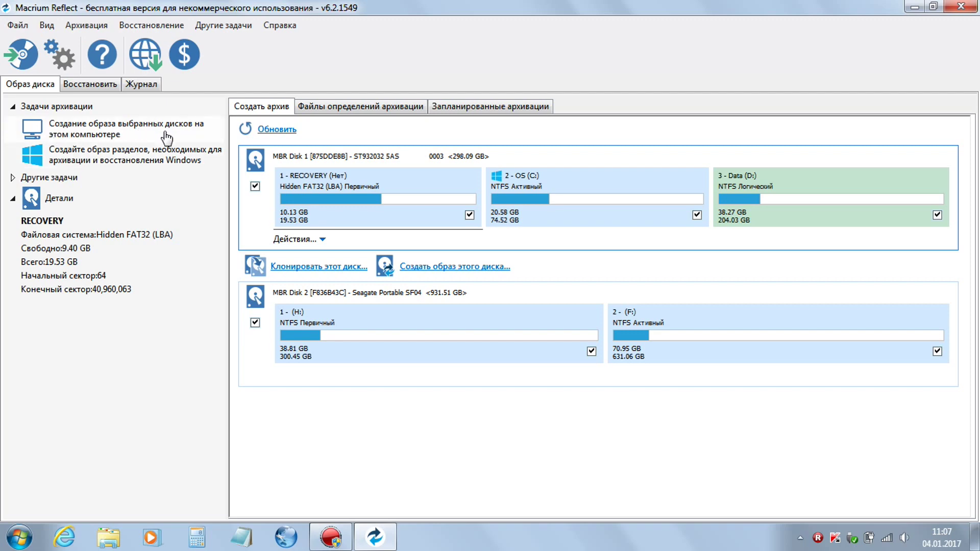
# In the Reflect defaults, disable the automatic update check and the automatic restart of Macrium Reflect after installing patches, and save the settings
pyautogui.click(58, 53)
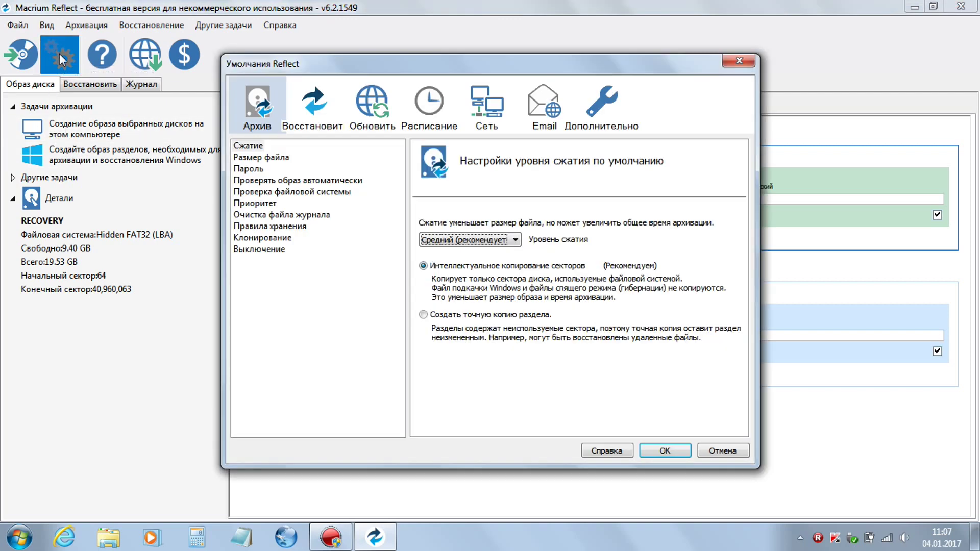
pyautogui.click(376, 102)
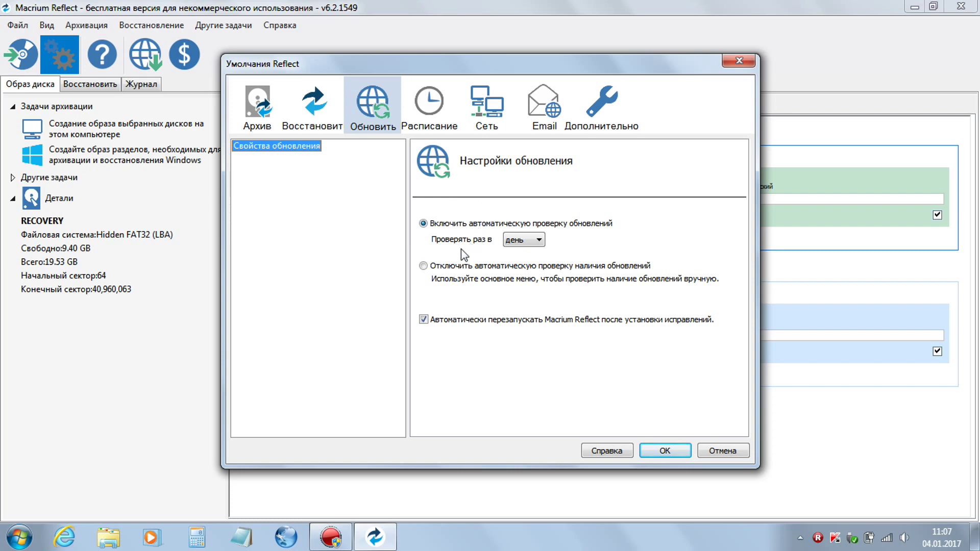
pyautogui.click(423, 265)
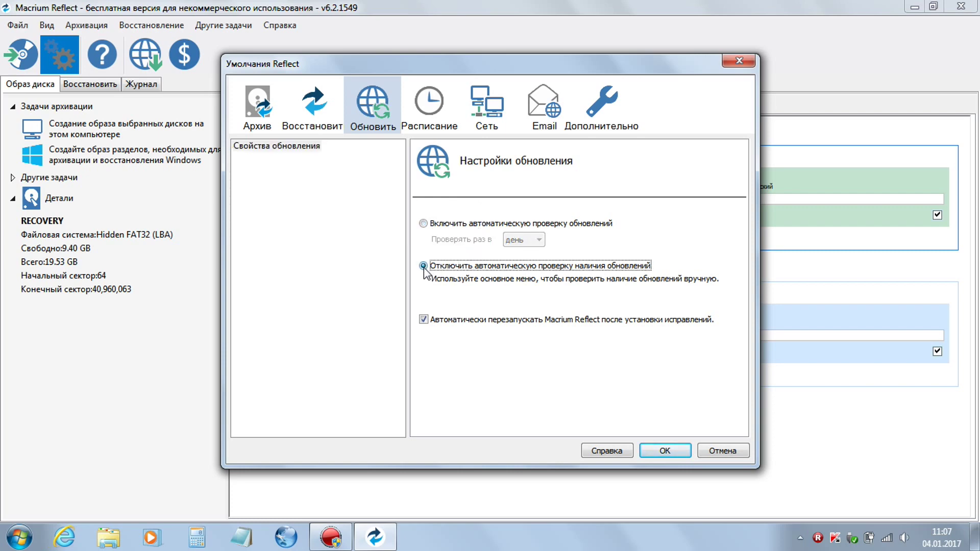
pyautogui.click(424, 320)
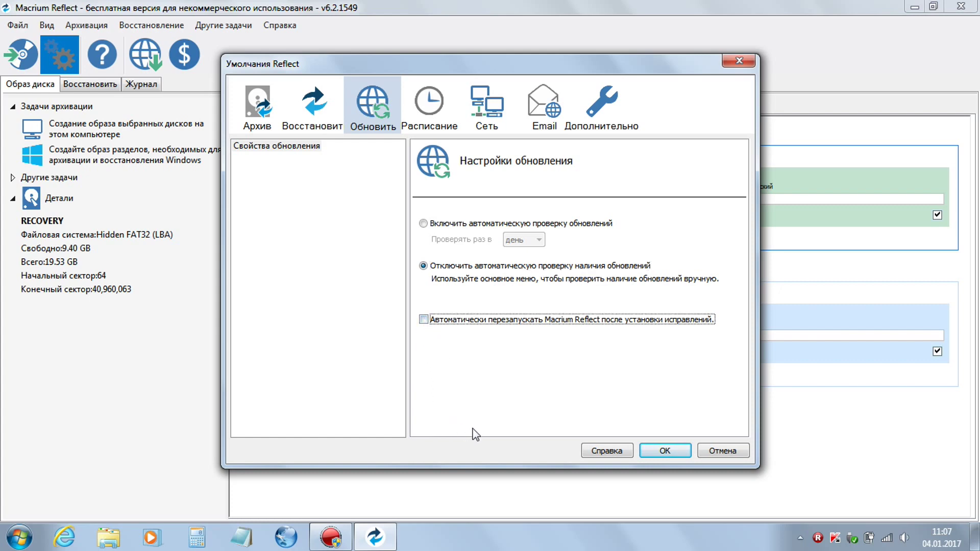
pyautogui.click(673, 449)
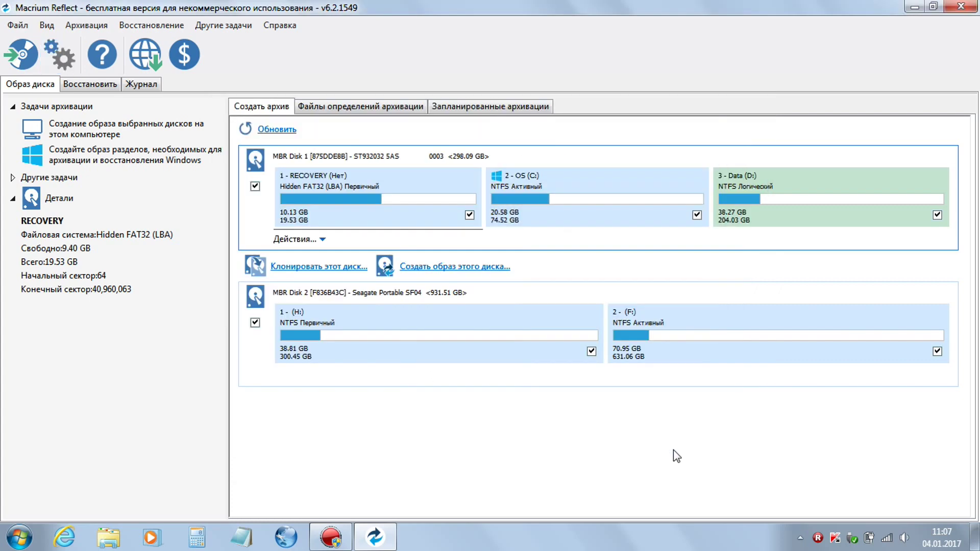